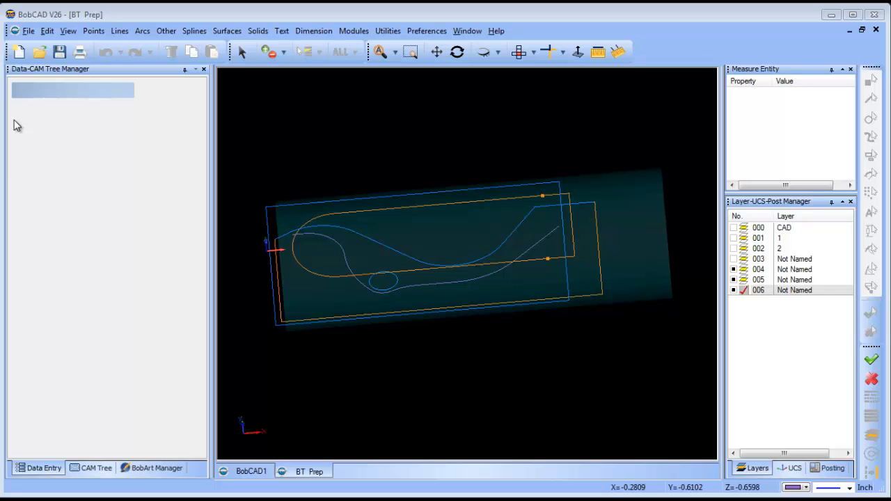
# Step: Add a Mill 2 Axis feature to Machine Setup - 1 and start selecting its geometry
pyautogui.click(456, 52)
pyautogui.moveTo(467, 202); pyautogui.dragTo(542, 294)
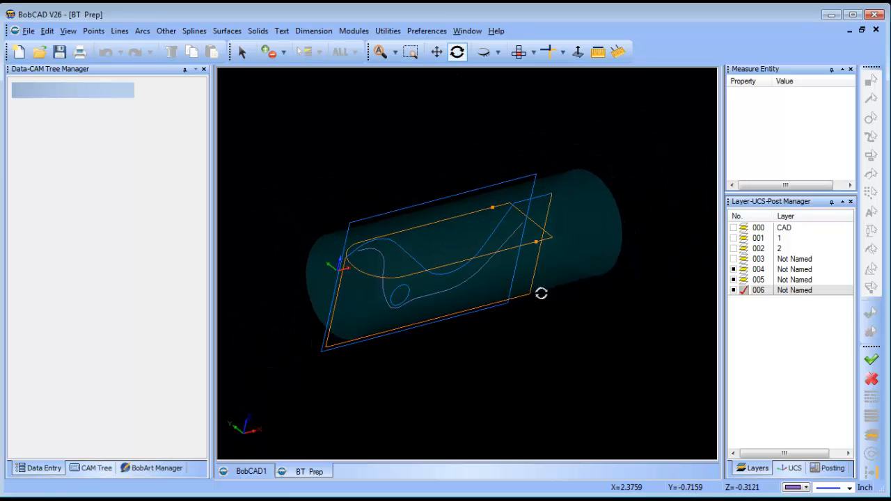
pyautogui.moveTo(472, 290); pyautogui.dragTo(480, 291)
pyautogui.click(92, 468)
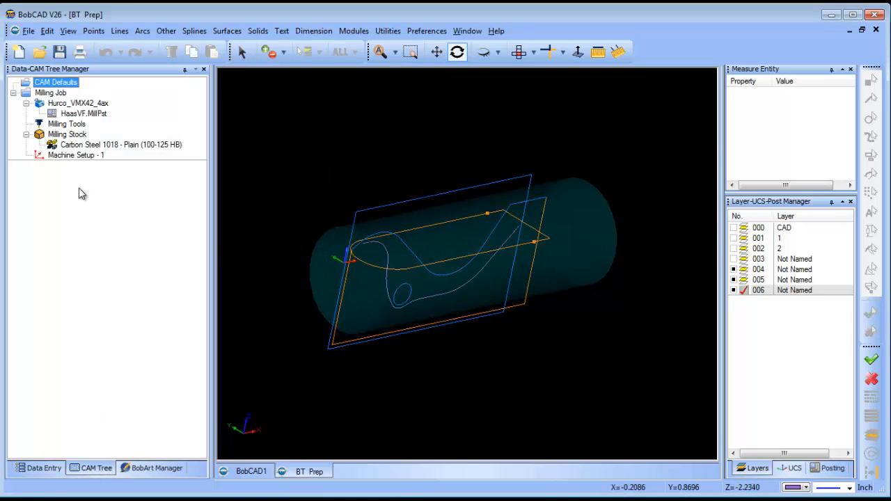
pyautogui.rightClick(75, 156)
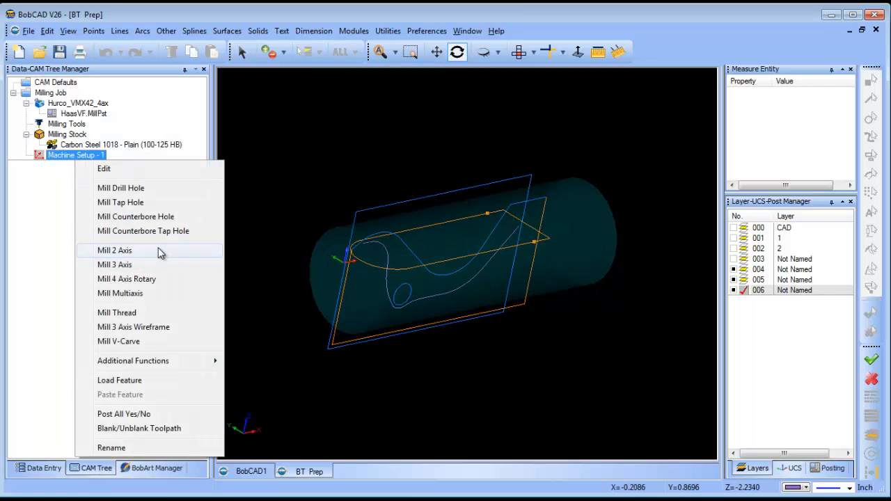
pyautogui.click(160, 250)
pyautogui.click(383, 128)
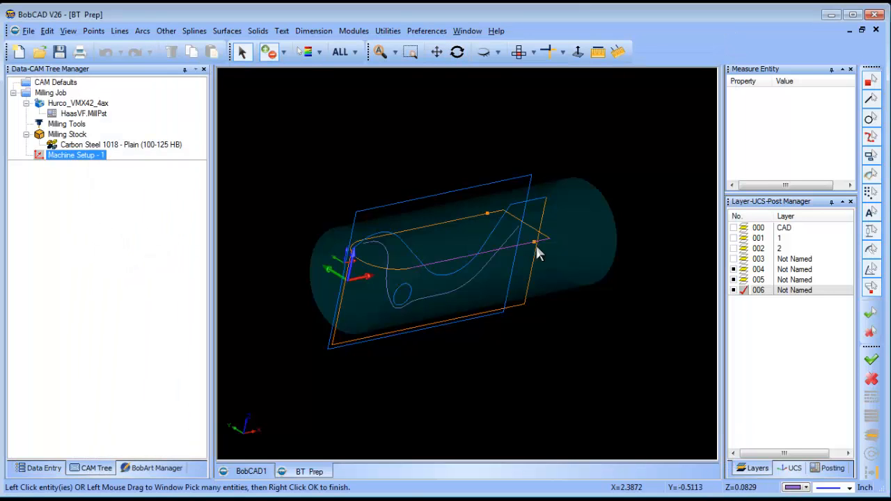
# Step: Make layer 004 active, hide layers 005 and 006, and choose the open U-shaped profile as the feature's geometry
pyautogui.click(516, 57)
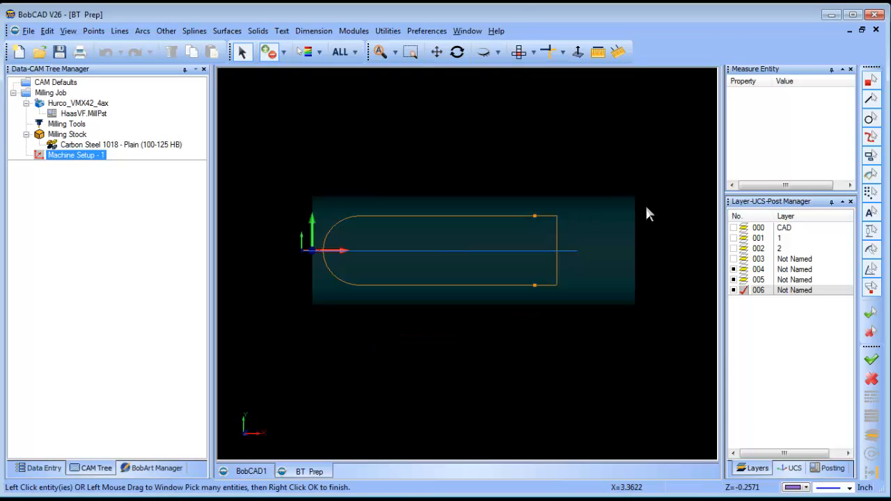
pyautogui.click(734, 271)
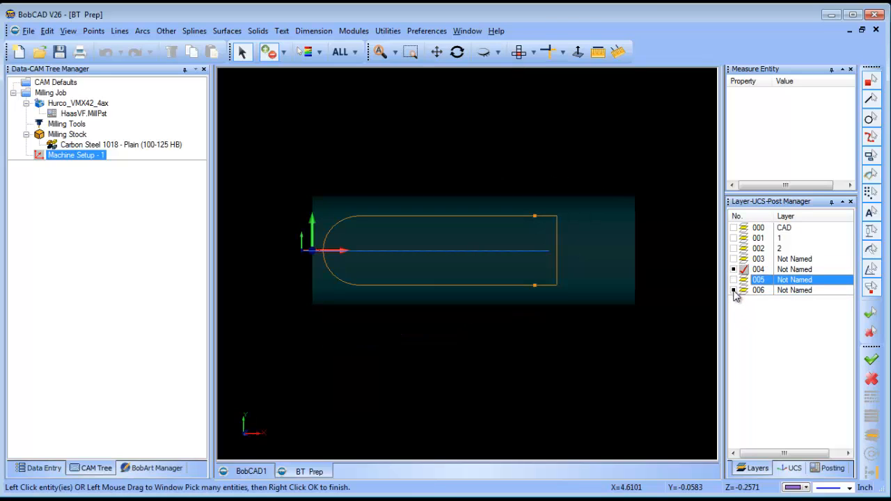
pyautogui.click(421, 285)
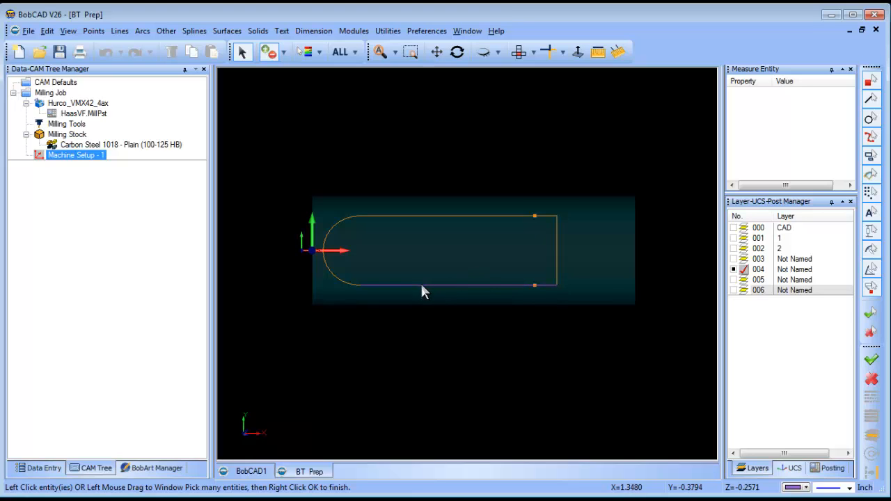
pyautogui.rightClick(514, 157)
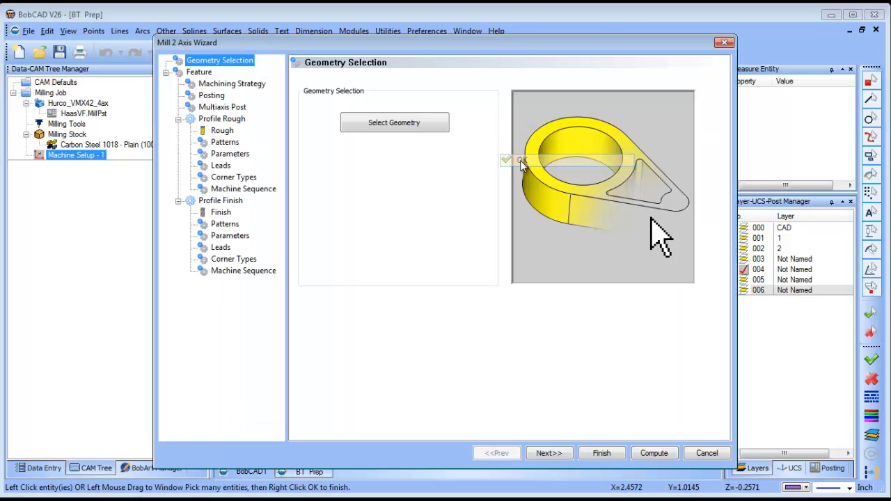
# Step: Set the feature's total depth to 1.0000 inch
pyautogui.click(557, 456)
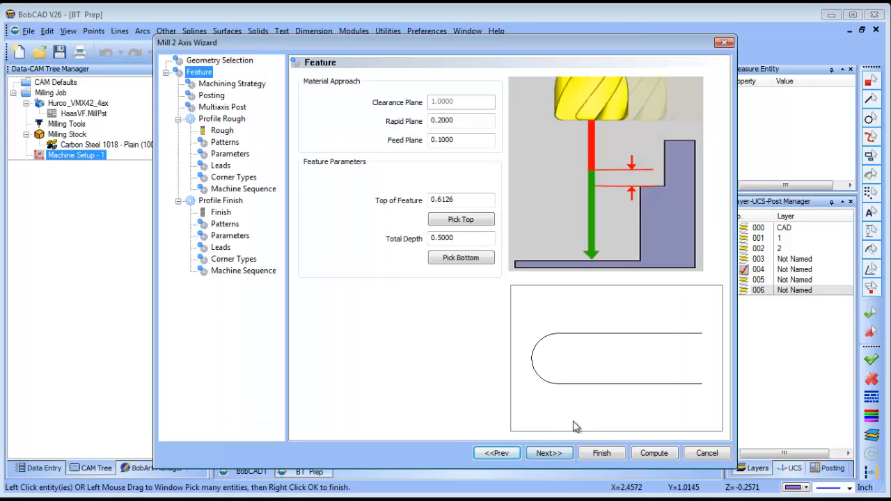
pyautogui.click(477, 238)
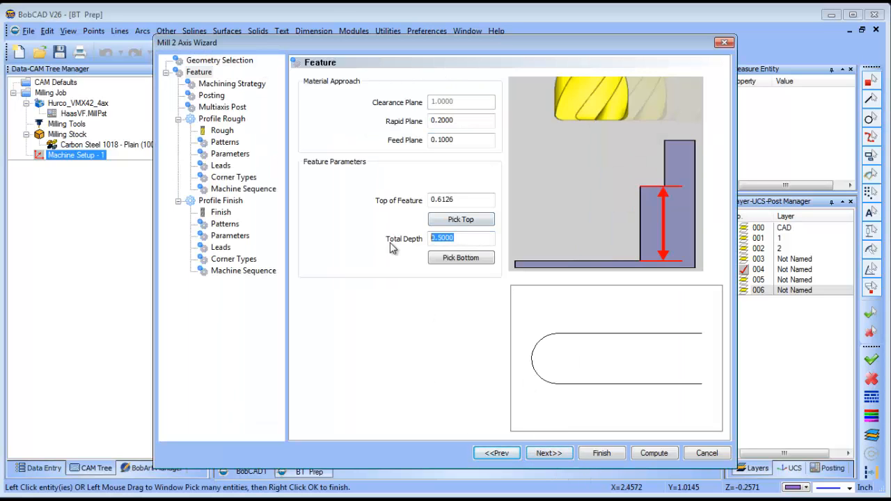
pyautogui.click(546, 454)
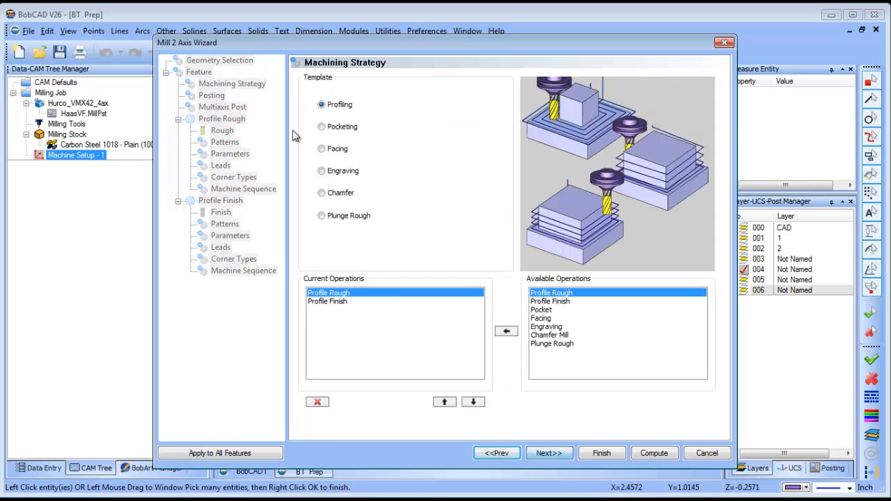
# Step: Remove the Profile Finish operation from the profiling strategy, keeping only Profile Rough
pyautogui.click(337, 304)
pyautogui.click(318, 402)
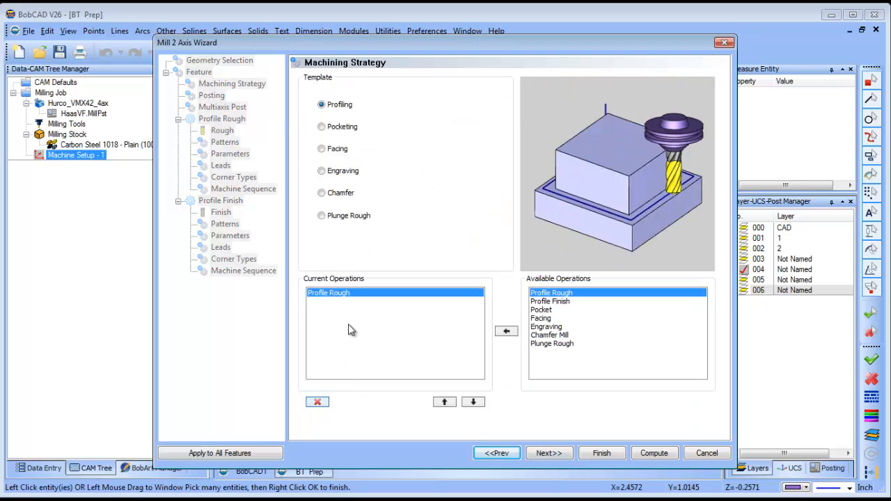
pyautogui.click(549, 453)
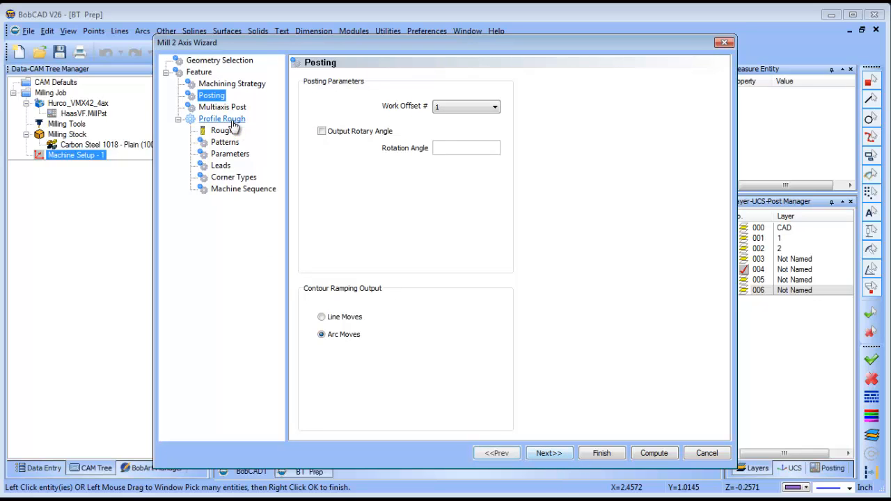
# Step: Set the roughing tool's diameter to 0.3750 inch
pyautogui.click(549, 453)
pyautogui.click(471, 126)
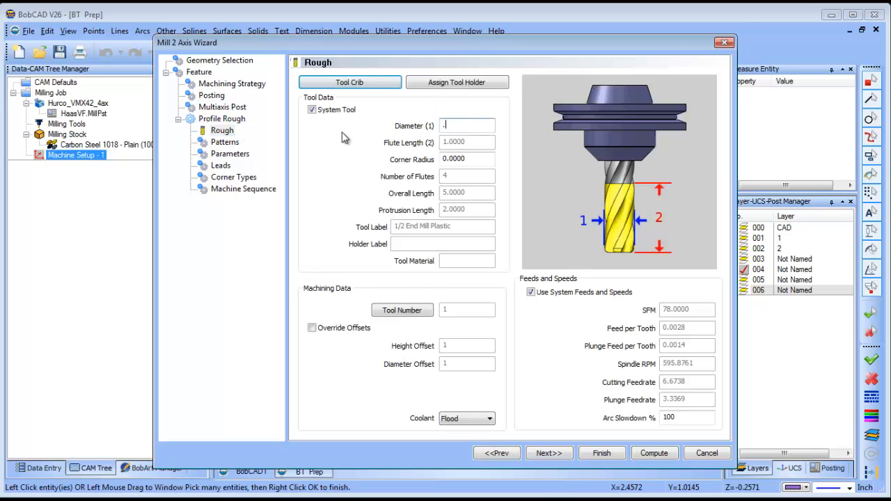
pyautogui.click(476, 158)
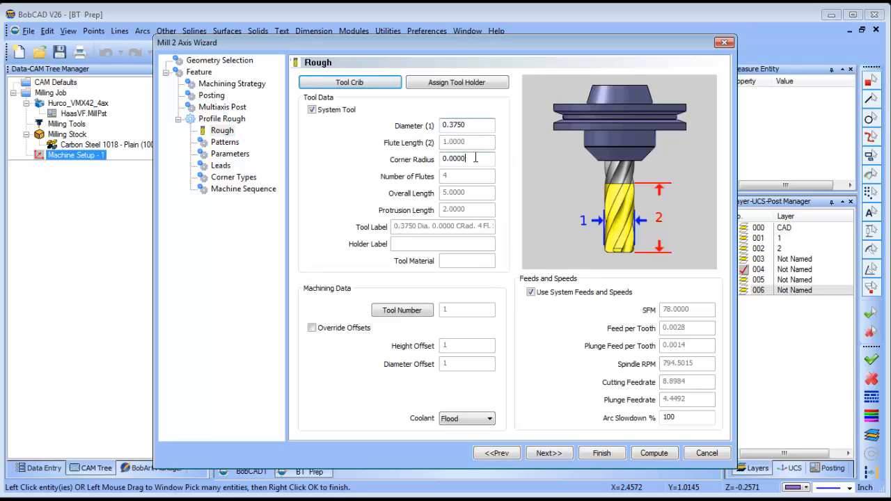
# Step: Set the side allowance of the profile roughing operation to 0
pyautogui.click(225, 141)
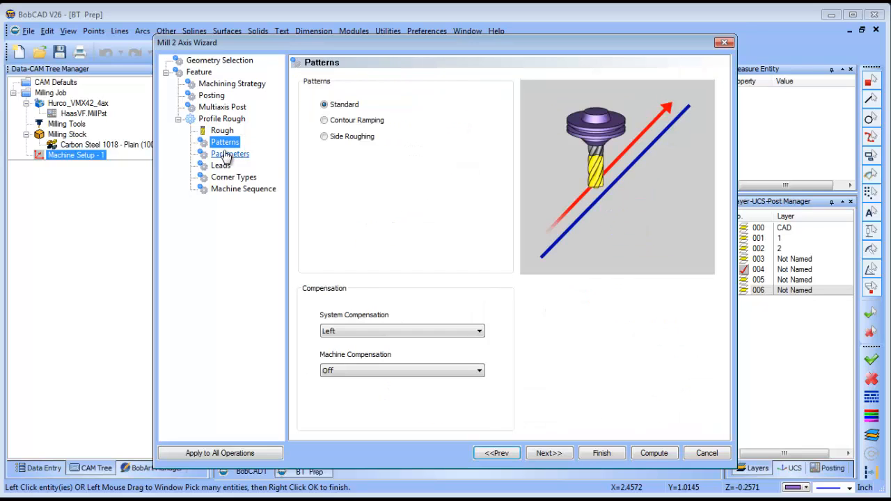
pyautogui.click(227, 154)
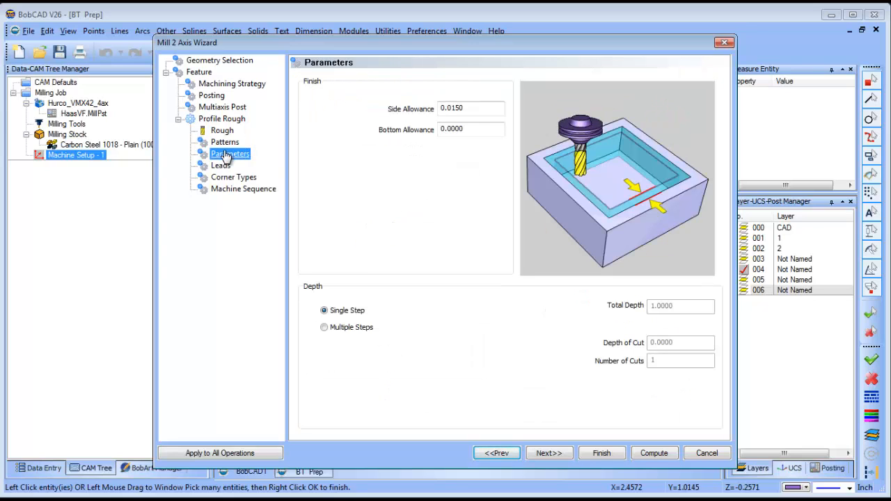
pyautogui.click(471, 108)
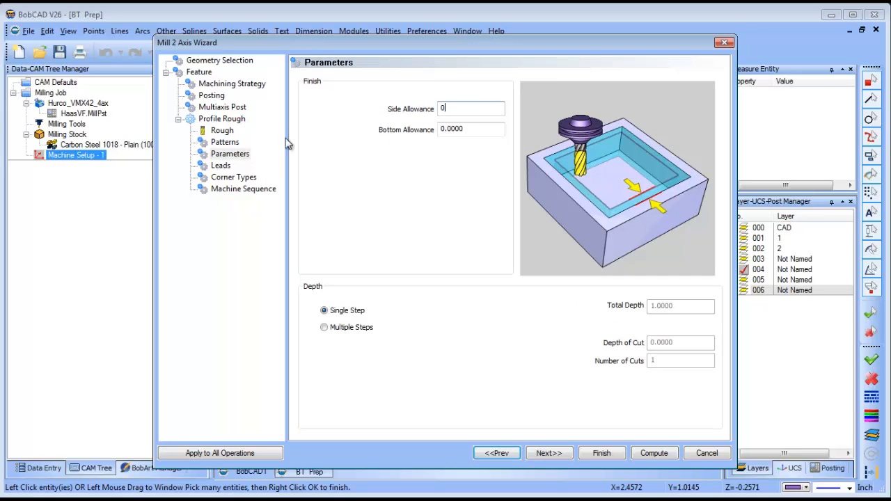
# Step: Choose a circular lead-in with a 0.2500 radius and a matching lead-out, and compute the roughing toolpath
pyautogui.click(220, 166)
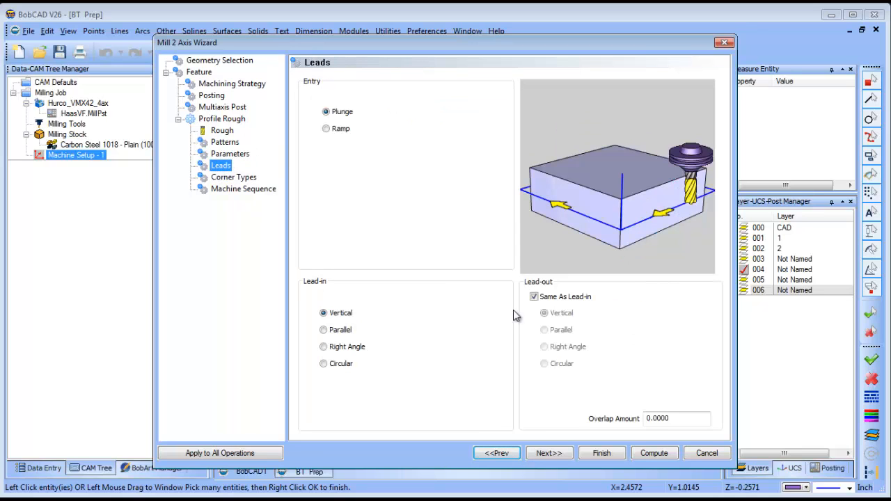
pyautogui.click(324, 364)
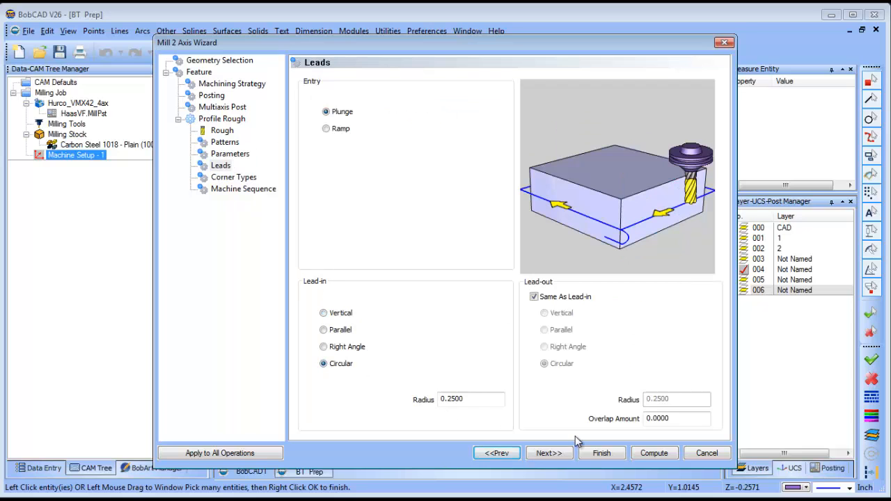
pyautogui.click(243, 189)
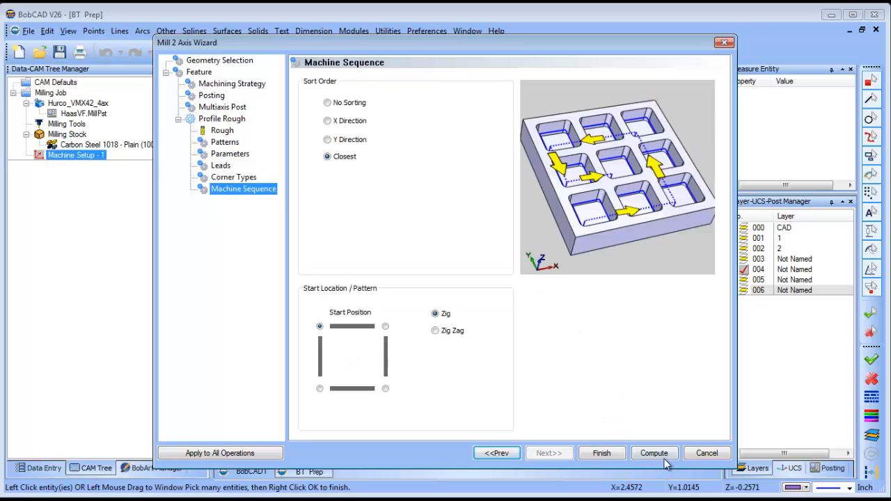
pyautogui.click(665, 459)
pyautogui.moveTo(503, 370); pyautogui.dragTo(535, 309)
pyautogui.press('Escape')
# Step: Edit the 2-axis feature to rough in multiple even-depth steps with a 0.1875 depth of cut, and recompute the toolpath
pyautogui.click(96, 198)
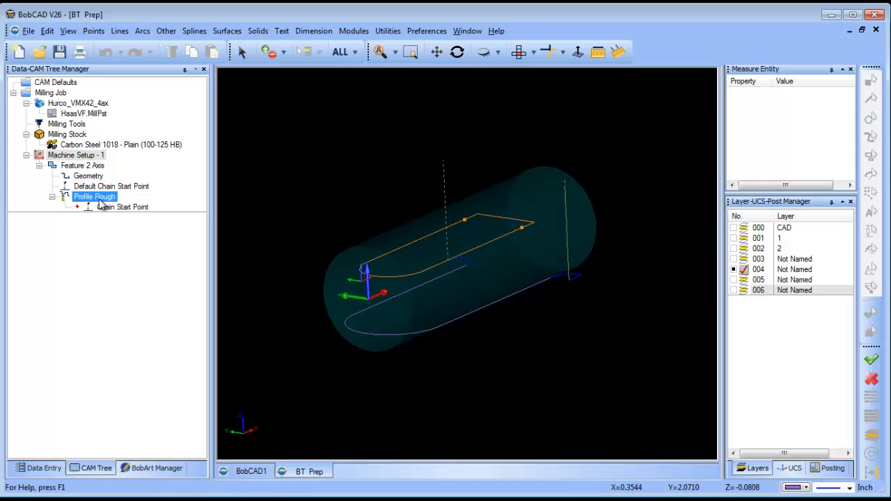
pyautogui.rightClick(99, 200)
pyautogui.rightClick(82, 177)
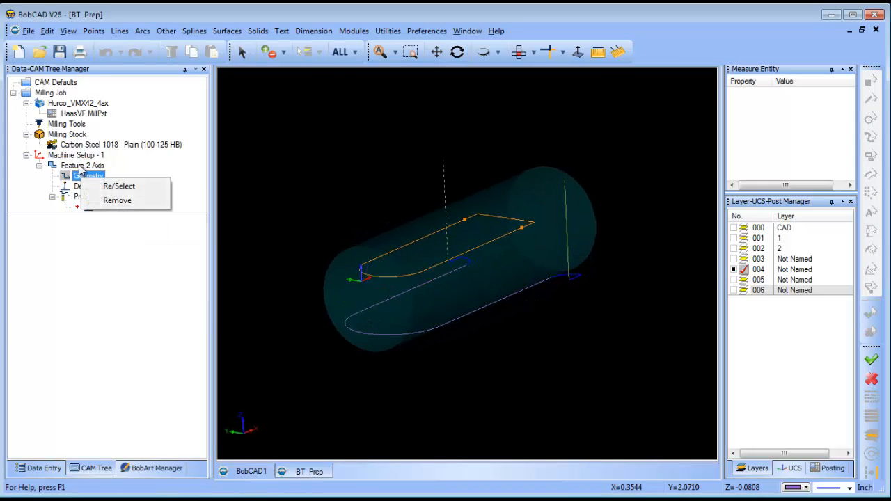
pyautogui.rightClick(85, 165)
pyautogui.click(125, 173)
pyautogui.click(225, 131)
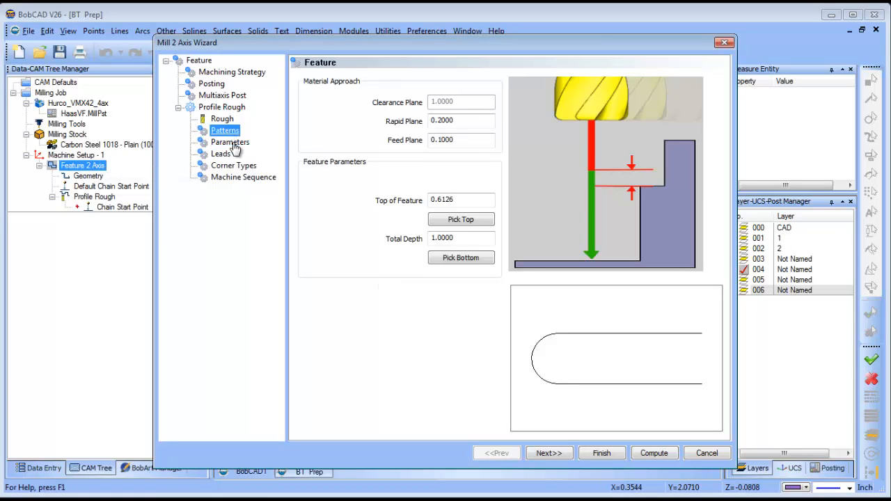
pyautogui.click(230, 142)
pyautogui.click(324, 328)
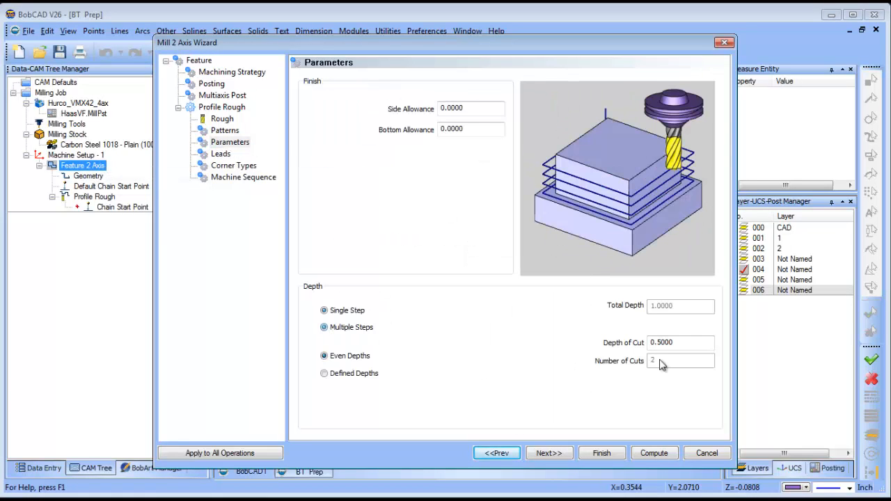
pyautogui.moveTo(603, 346); pyautogui.dragTo(565, 346)
pyautogui.write('.1875')
pyautogui.click(652, 454)
pyautogui.moveTo(517, 353); pyautogui.dragTo(472, 313, button='middle')
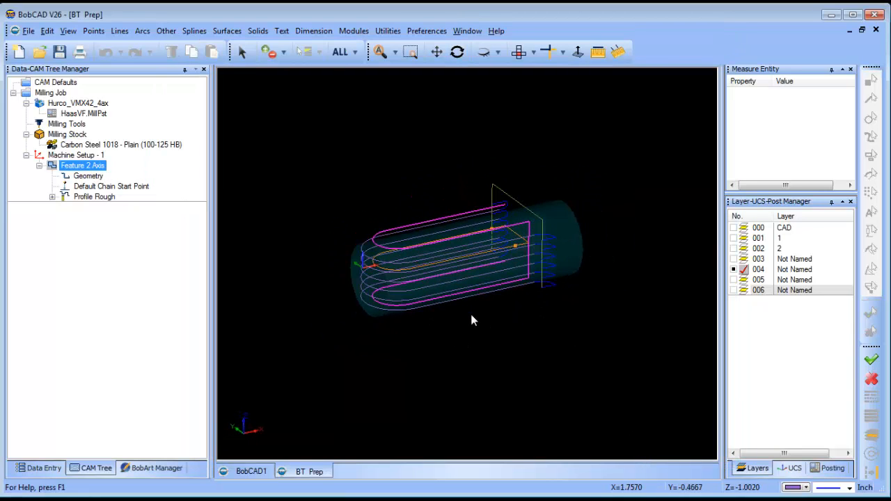
# Step: Open the mill simulation and hide the machine and toolpath so that only the tool and stock are shown
pyautogui.click(354, 31)
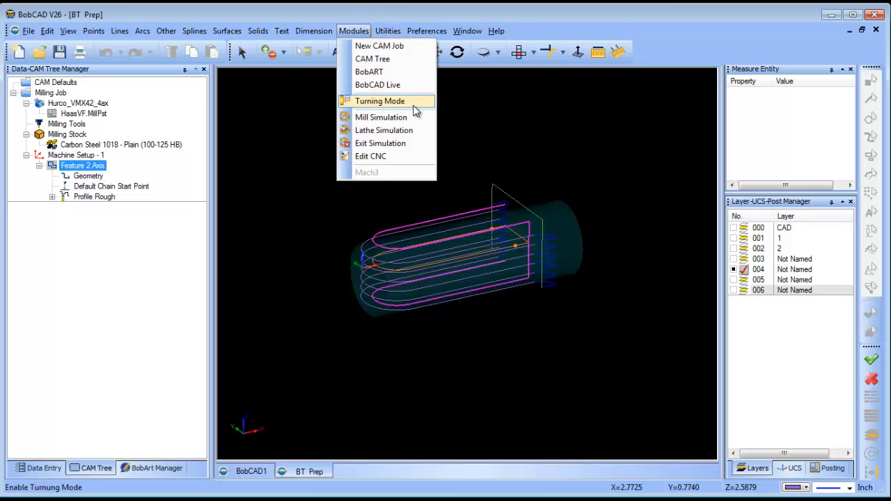
pyautogui.click(413, 120)
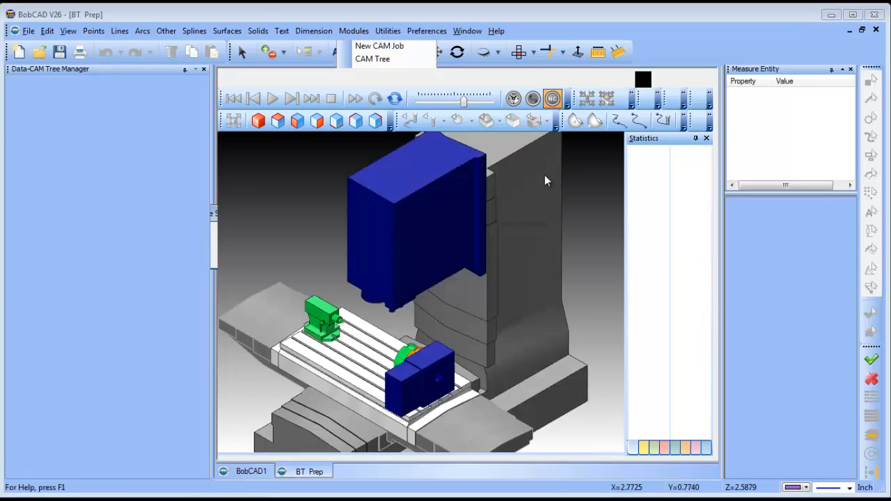
pyautogui.click(608, 99)
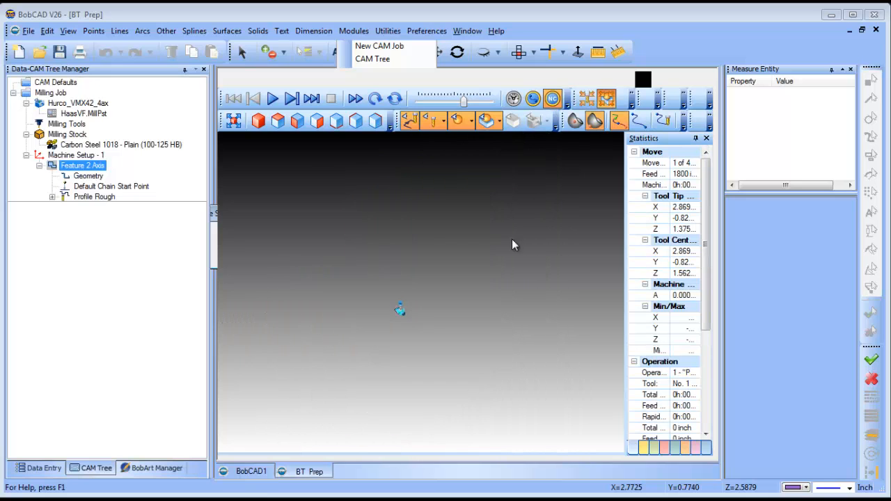
pyautogui.click(458, 122)
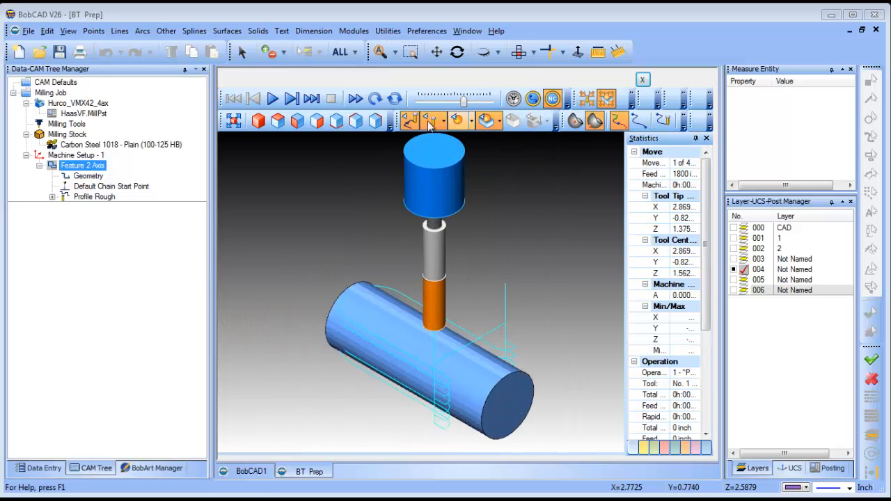
# Step: Run the cutting simulation, examine the machined stock from several angles, and exit the simulation
pyautogui.click(273, 100)
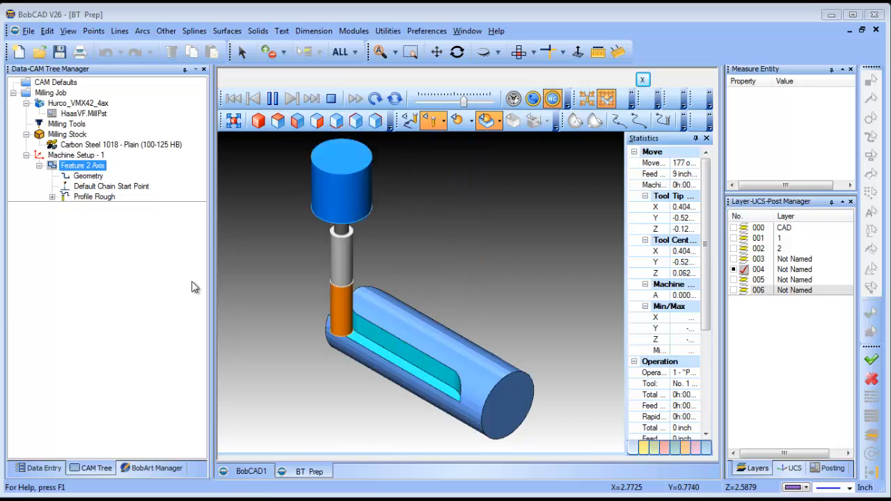
pyautogui.moveTo(496, 370); pyautogui.dragTo(518, 364, button='middle')
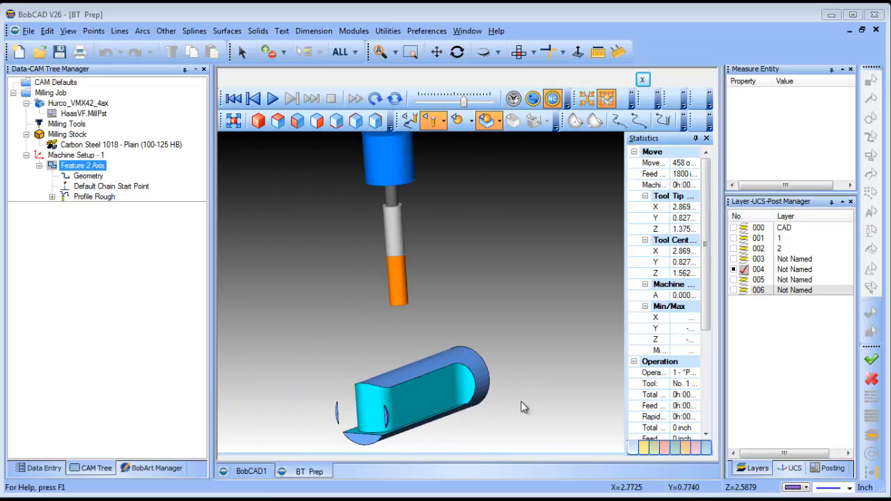
pyautogui.moveTo(520, 401); pyautogui.dragTo(658, 108, button='middle')
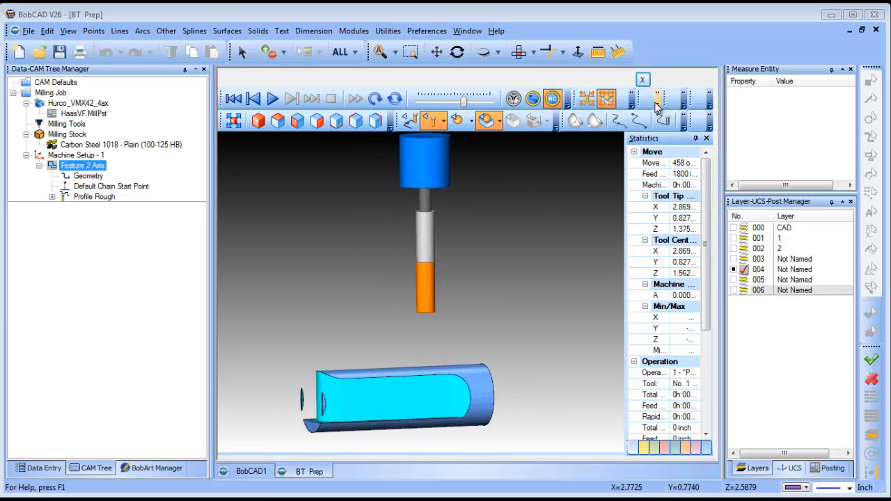
pyautogui.click(642, 79)
# Step: Edit the 2-axis feature to increase its total depth, recompute the toolpath, and check it in an angled and a top view
pyautogui.rightClick(89, 169)
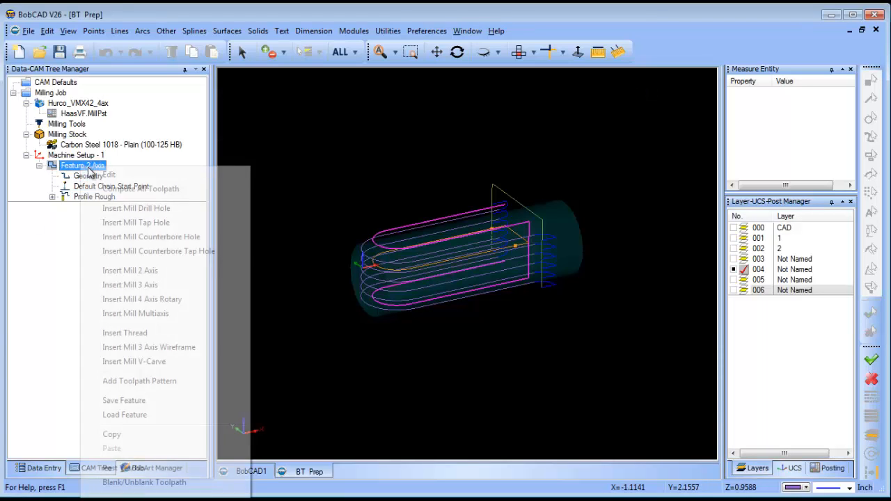
pyautogui.click(97, 175)
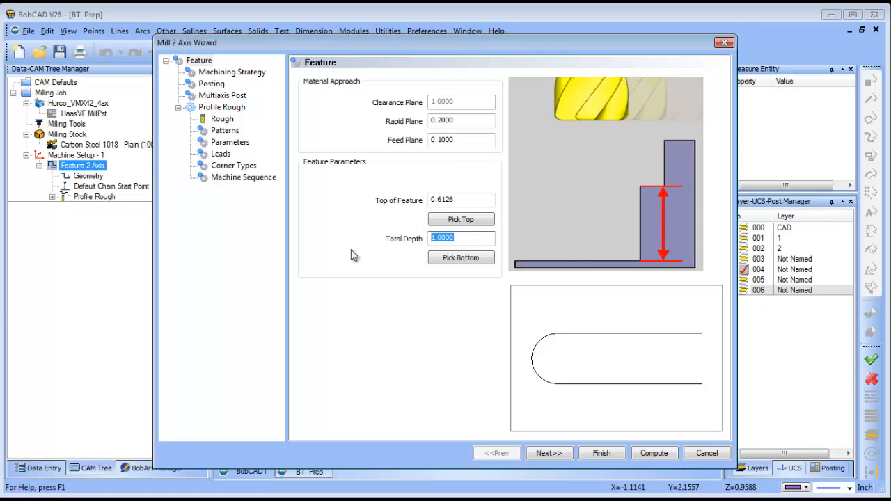
pyautogui.click(703, 456)
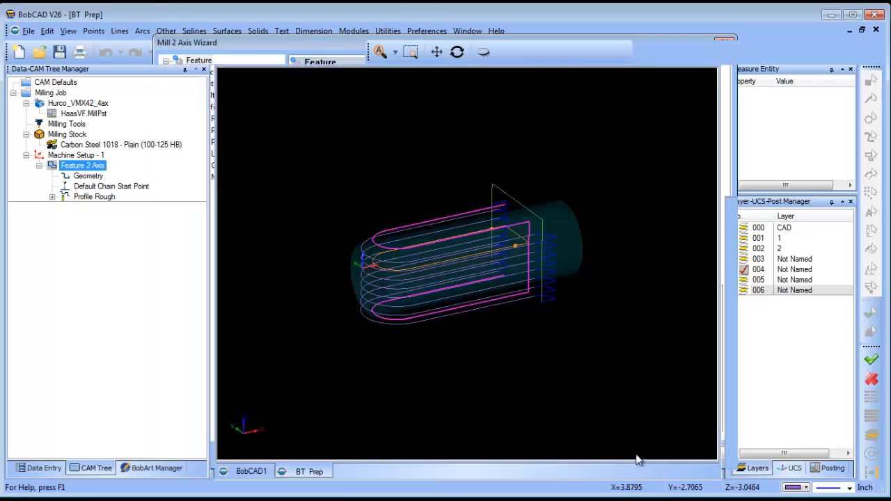
pyautogui.moveTo(491, 315)
pyautogui.mouseDown(button='middle')
pyautogui.moveTo(501, 300)
pyautogui.moveTo(506, 324)
pyautogui.moveTo(496, 312)
pyautogui.mouseUp(button='middle')
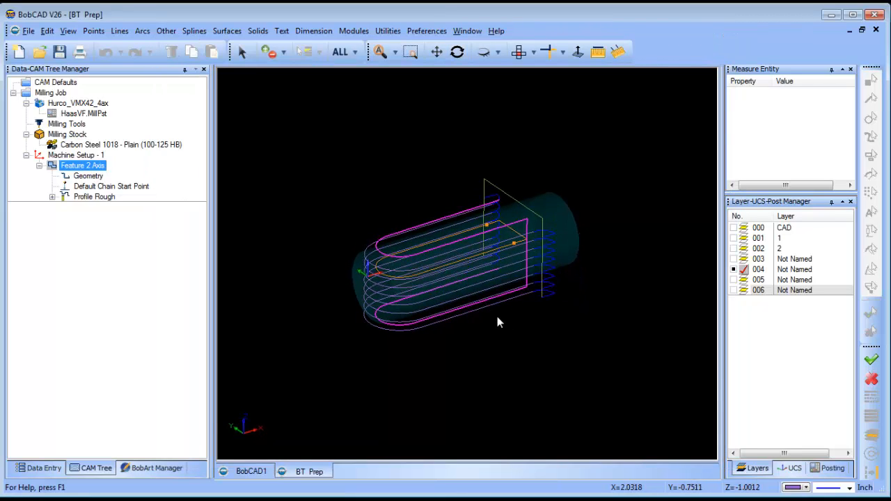
pyautogui.click(518, 52)
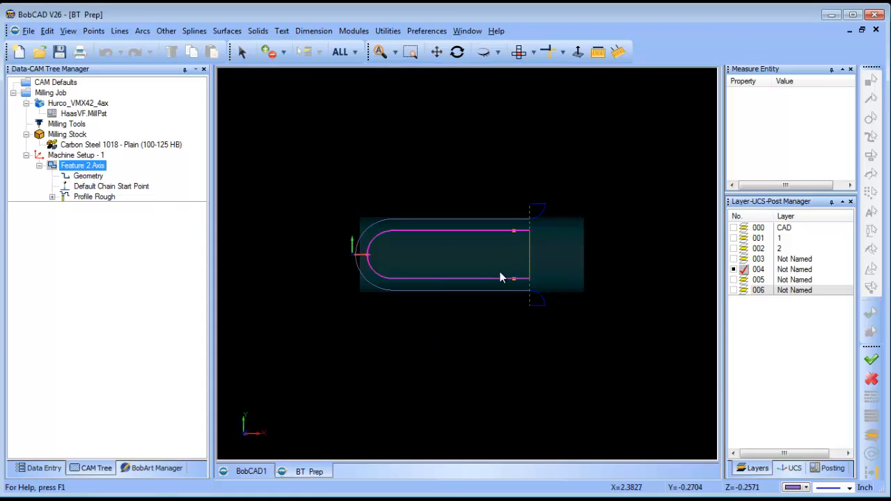
# Step: Collapse the 2-axis feature, clear the current selection, and show the CAD layer with the solid part
pyautogui.click(76, 197)
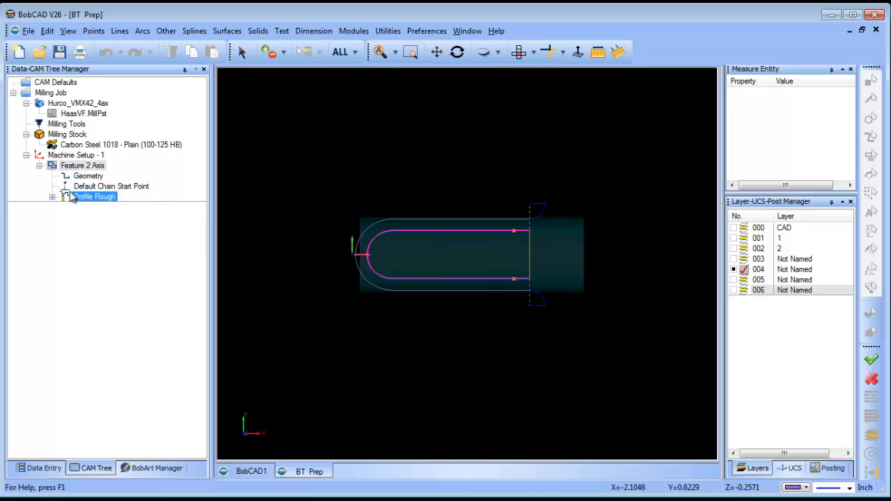
pyautogui.click(40, 167)
pyautogui.rightClick(354, 168)
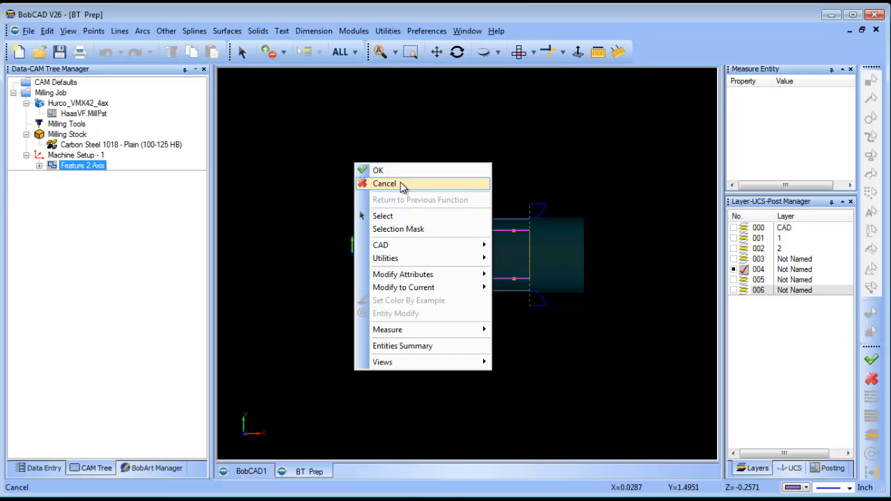
pyautogui.click(397, 183)
pyautogui.click(96, 156)
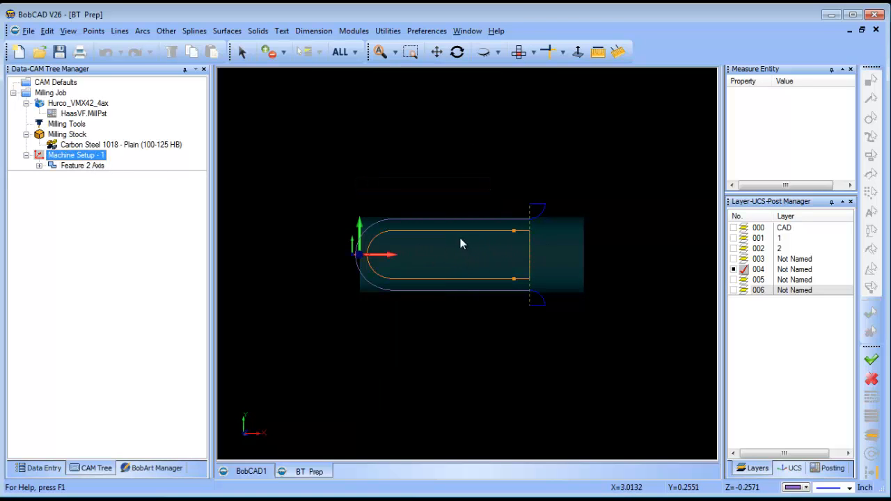
pyautogui.click(734, 228)
pyautogui.moveTo(518, 375); pyautogui.dragTo(413, 240, button='middle')
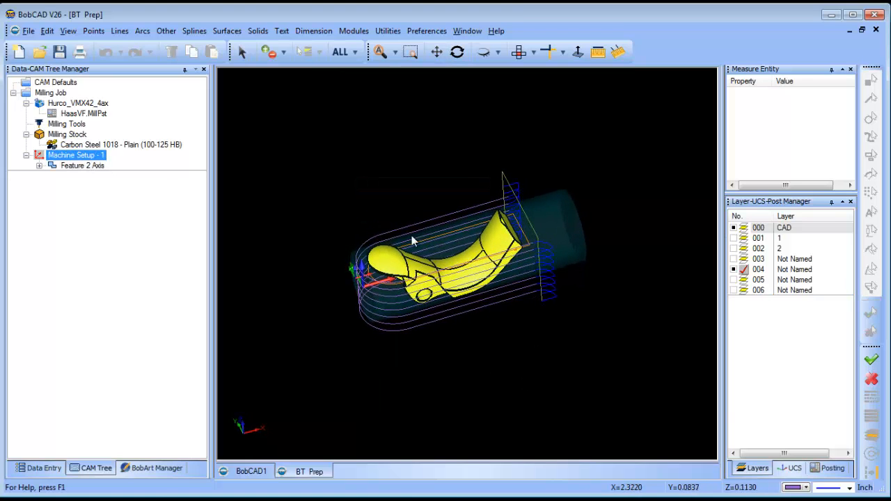
# Step: Add a Mill 3 Axis feature to Machine Setup - 1 with all part geometry selected
pyautogui.rightClick(73, 159)
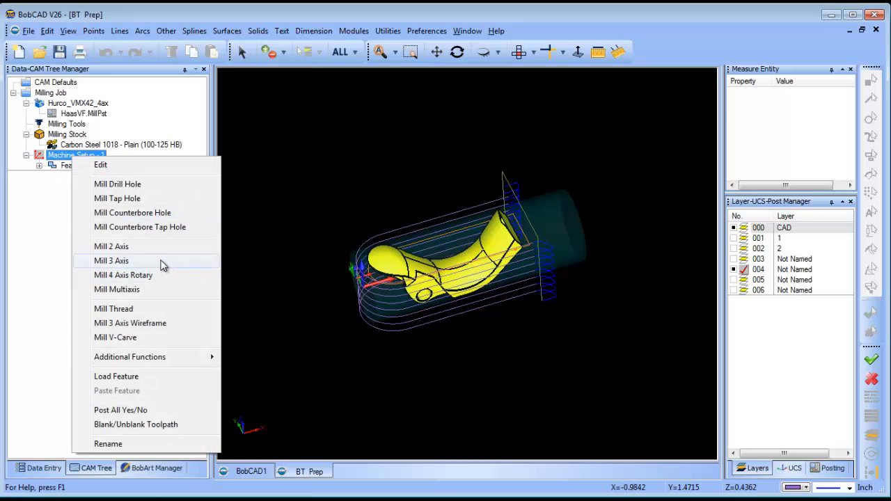
pyautogui.click(159, 262)
pyautogui.click(399, 124)
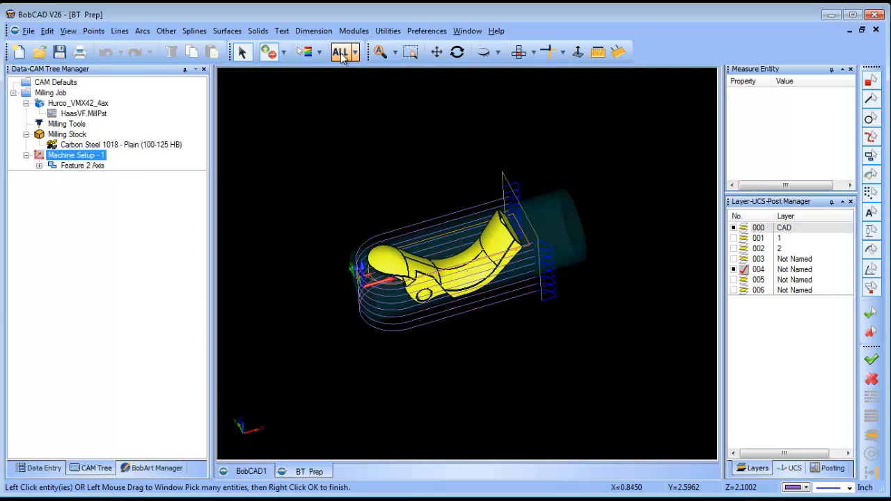
pyautogui.click(346, 54)
pyautogui.rightClick(382, 118)
pyautogui.click(550, 454)
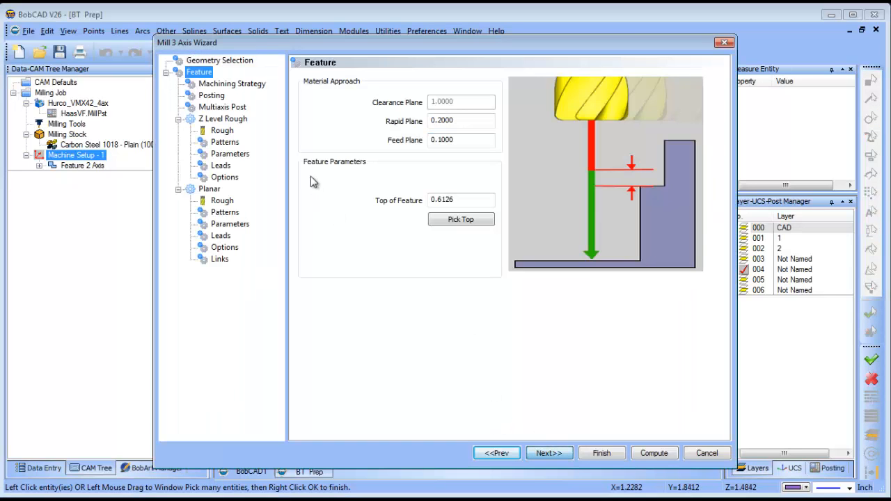
# Step: Choose the Advanced Rough strategy and define its tool with a 0.3750 diameter and a 0 corner radius
pyautogui.click(230, 83)
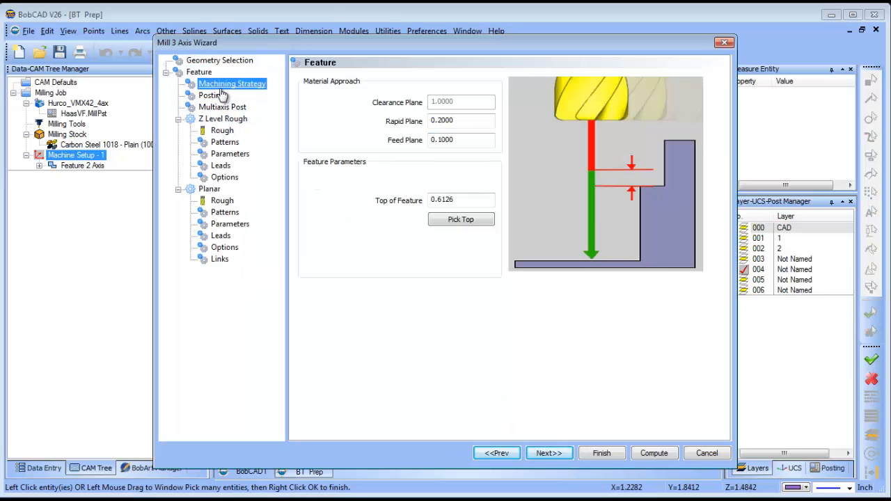
pyautogui.click(418, 164)
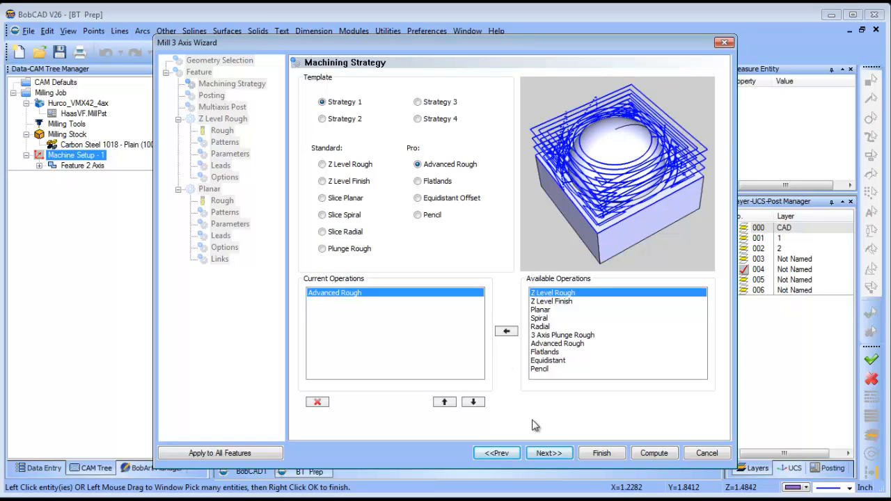
pyautogui.click(550, 453)
pyautogui.click(222, 130)
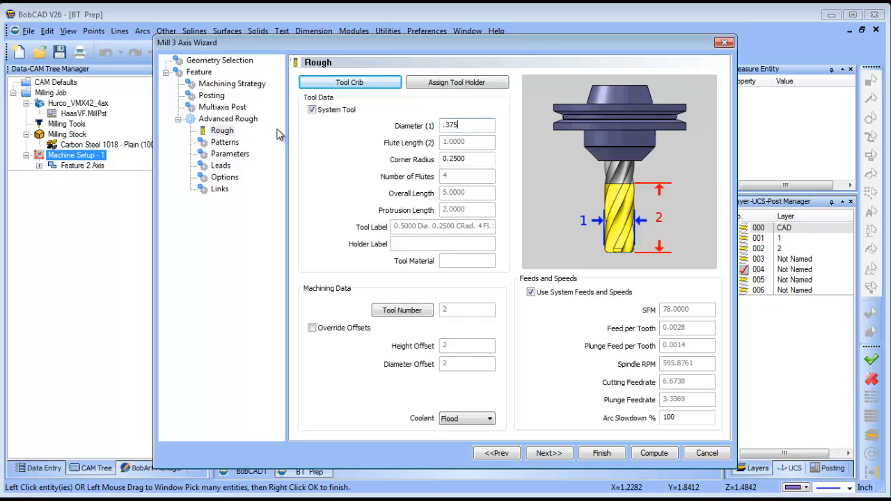
pyautogui.click(456, 160)
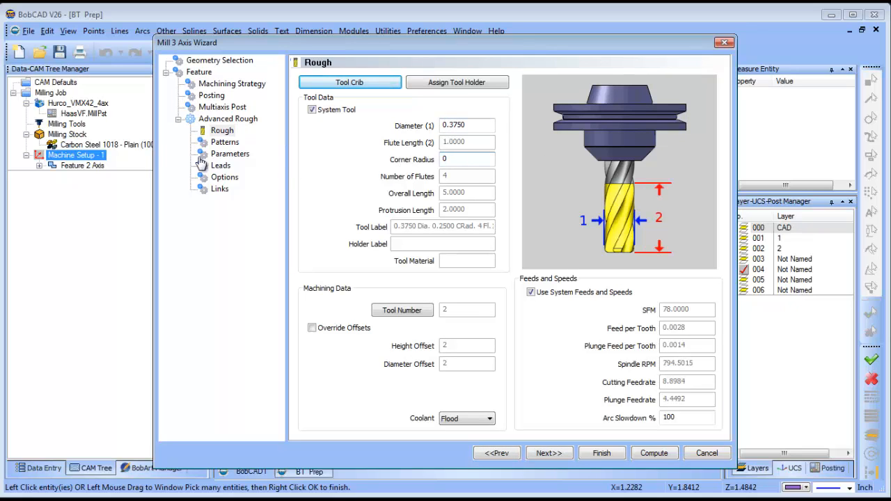
# Step: Set the roughing cut pattern to Zig Zag and enable adaptive roughing
pyautogui.click(225, 143)
pyautogui.click(325, 121)
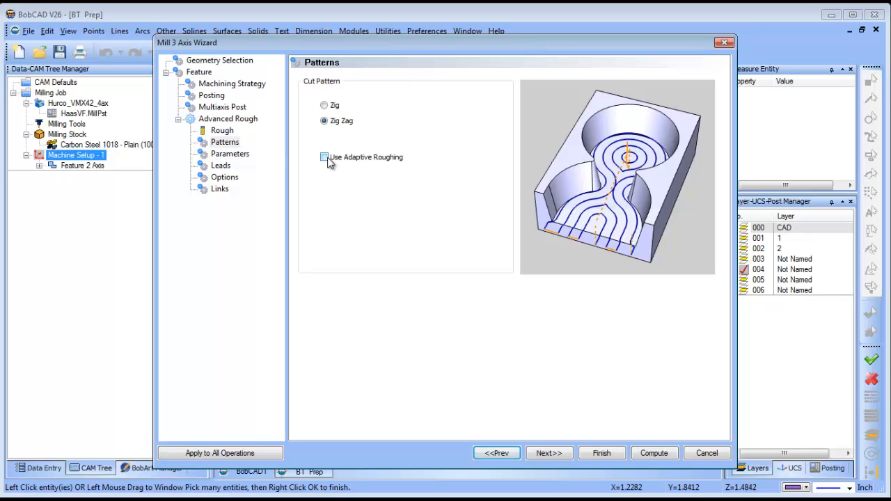
pyautogui.click(324, 157)
# Step: Set depth of cut and stepover to 0.1875, 1 intermediate step, a 0.0200 XYZ allowance, and a 0.0010 machining tolerance
pyautogui.click(226, 153)
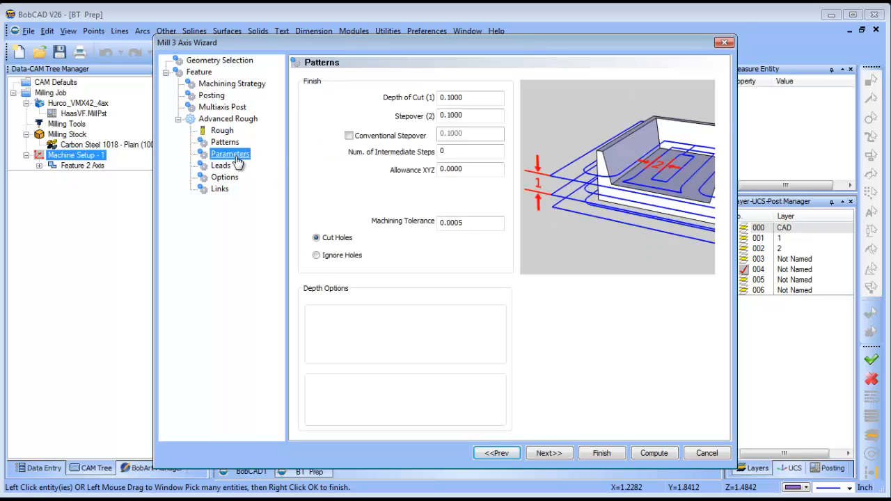
pyautogui.doubleClick(475, 98)
pyautogui.write('.1875')
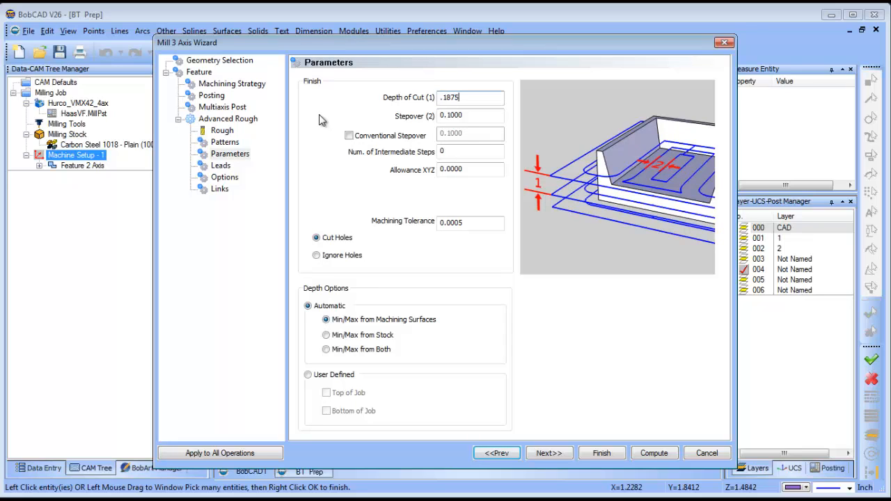
pyautogui.press('Tab')
pyautogui.write('.187')
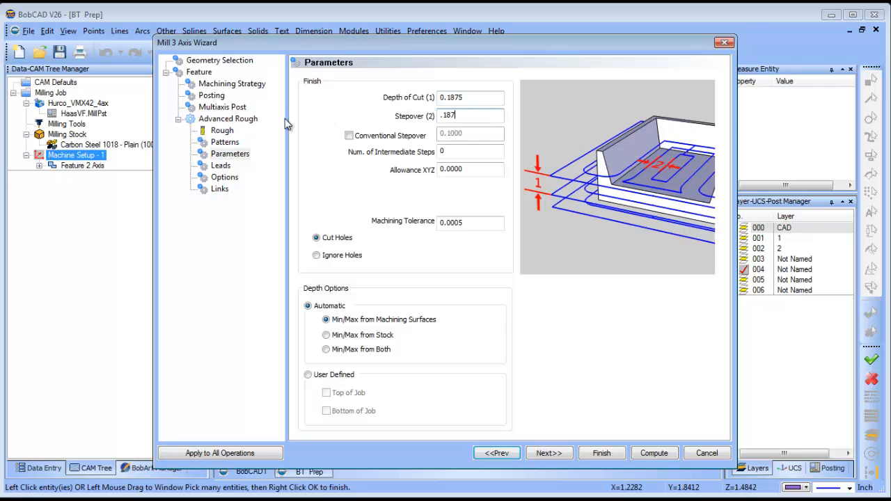
pyautogui.write('5')
pyautogui.press('Tab')
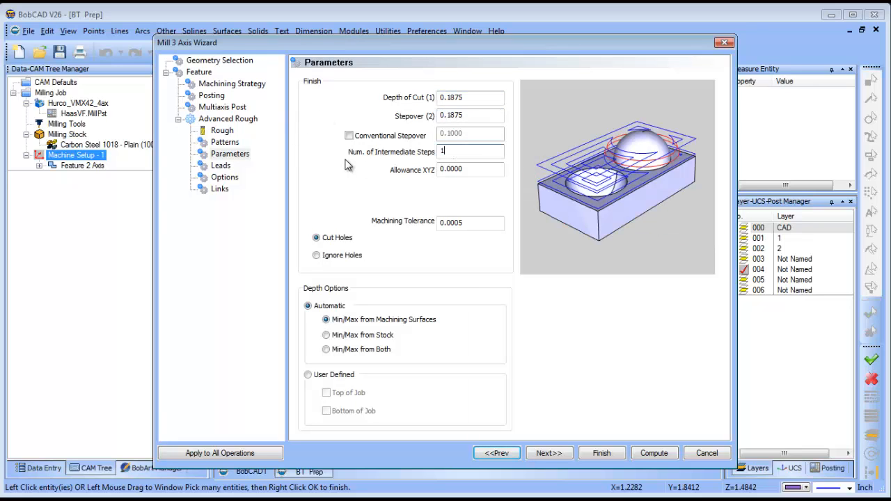
pyautogui.press('Tab')
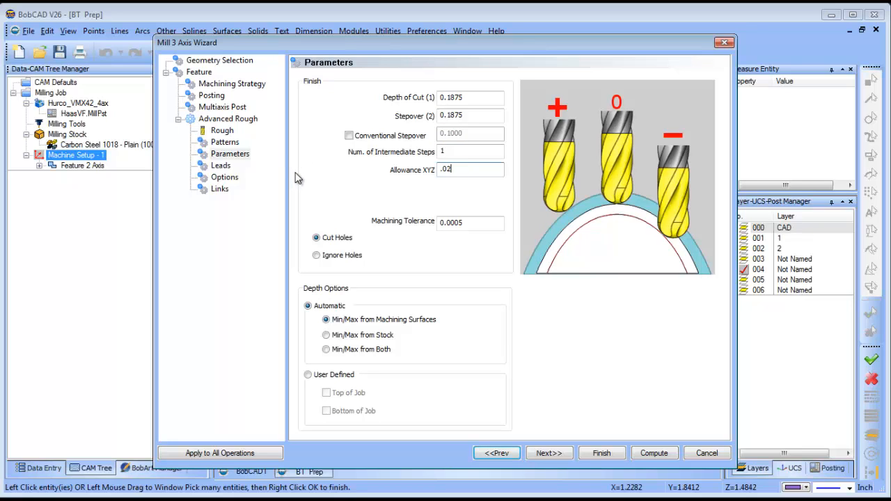
pyautogui.write('.001')
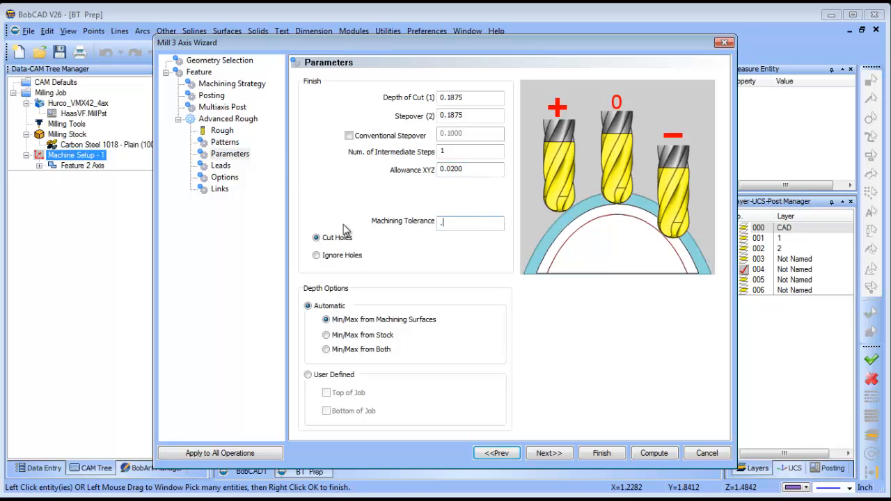
# Step: Set the roughing to be processed by level and compute the 3-axis toolpath
pyautogui.click(222, 177)
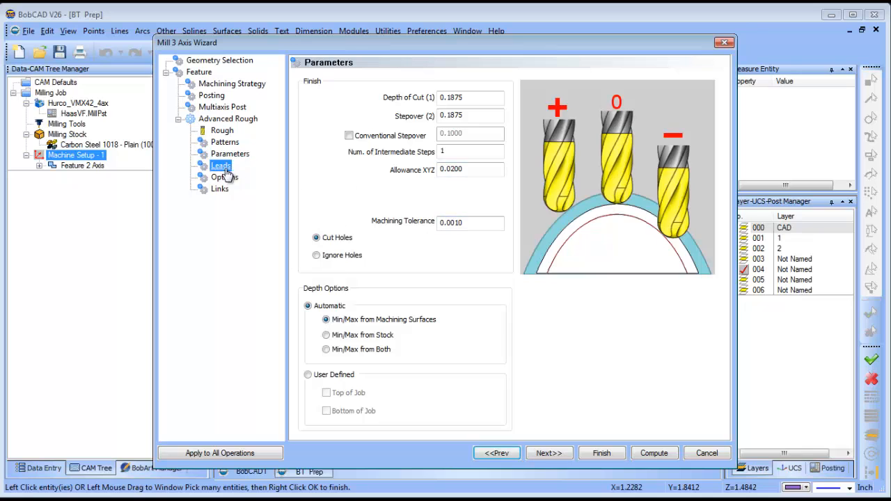
pyautogui.click(570, 338)
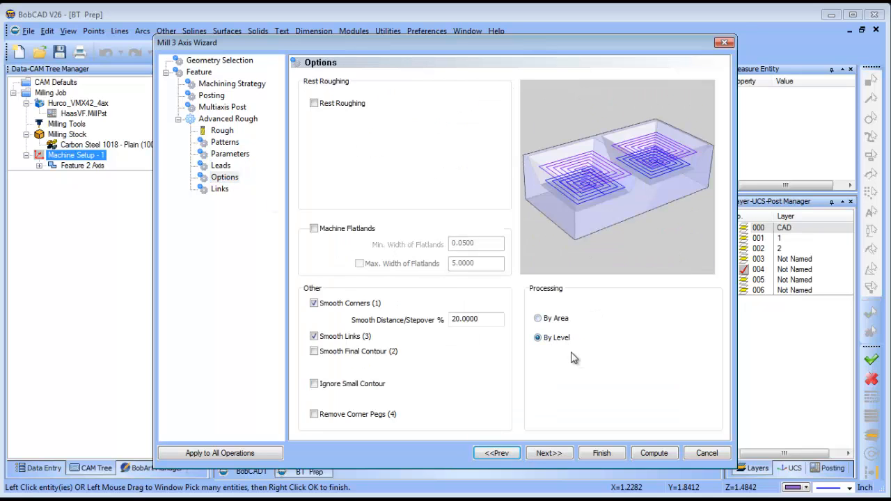
pyautogui.click(652, 456)
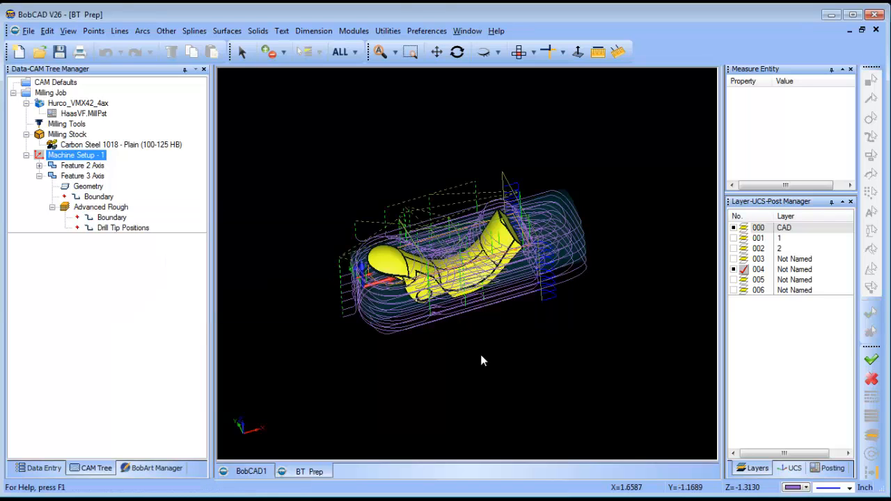
# Step: Assign the slot-shaped profile around the part as the boundary of the 3-axis feature
pyautogui.click(98, 196)
pyautogui.rightClick(98, 197)
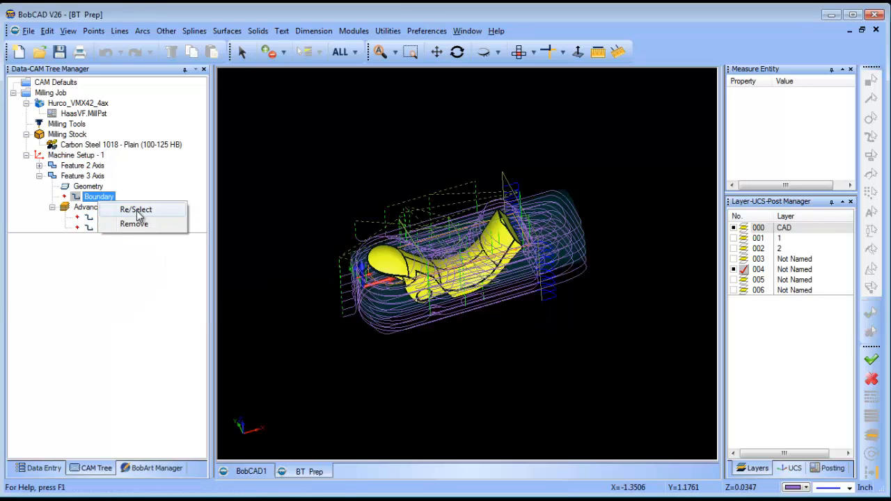
pyautogui.click(139, 207)
pyautogui.rightClick(450, 238)
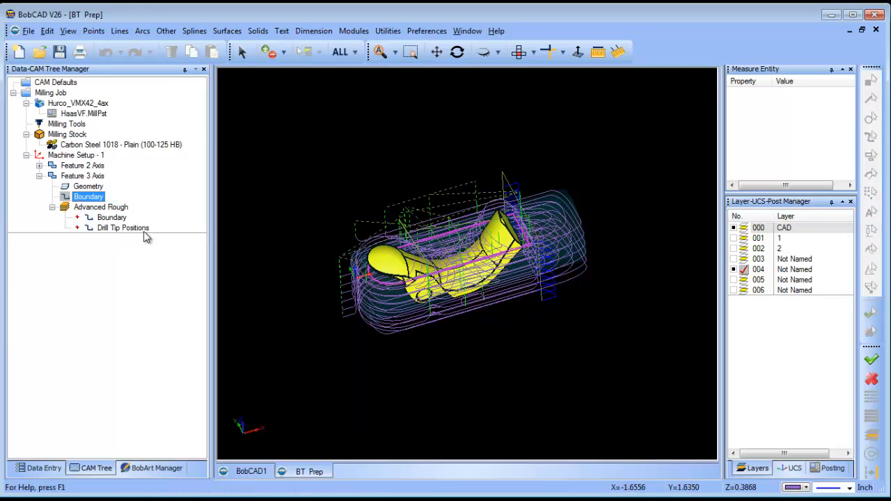
# Step: Recompute the Advanced Rough toolpath within the boundary and examine the result from another angle
pyautogui.click(101, 206)
pyautogui.rightClick(101, 207)
pyautogui.click(161, 217)
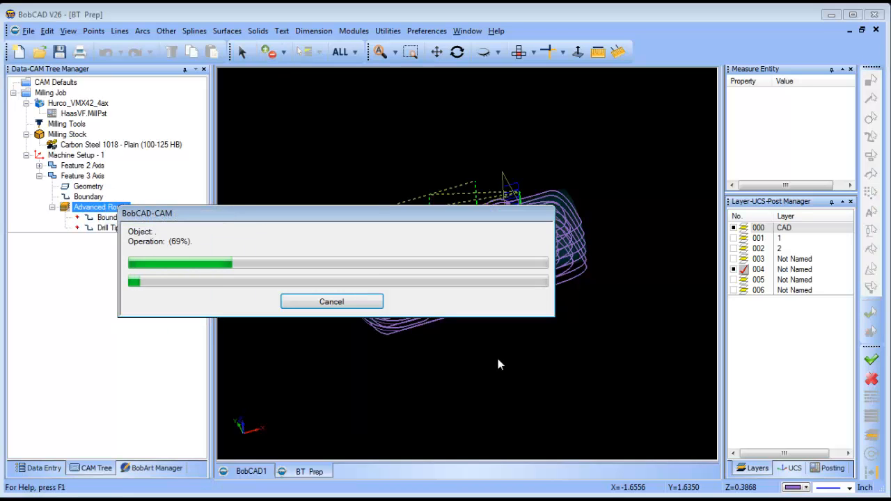
pyautogui.moveTo(511, 362); pyautogui.dragTo(488, 303, button='middle')
pyautogui.scroll(3, 487, 308)
pyautogui.scroll(-4, 489, 302)
pyautogui.scroll(-2, 489, 301)
# Step: Open the mill simulation, hide the grey surfaces around the stock, and orient the view towards the cylinder
pyautogui.click(353, 30)
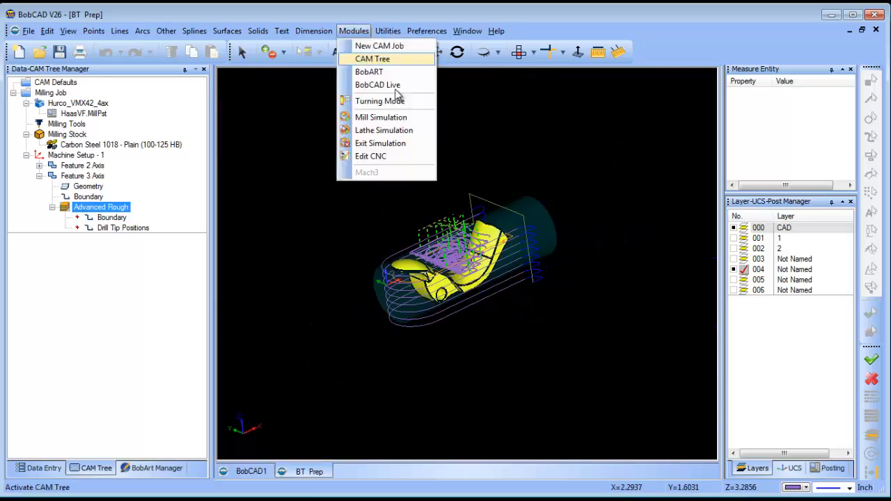
pyautogui.click(402, 118)
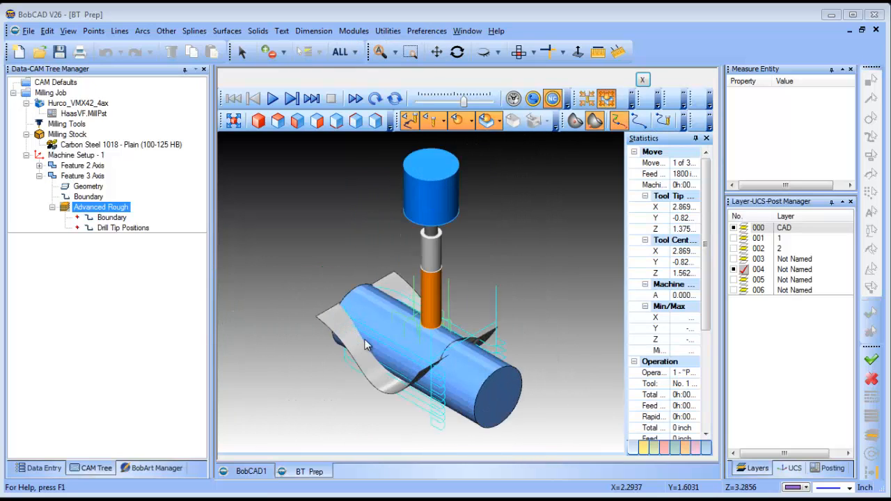
pyautogui.click(439, 122)
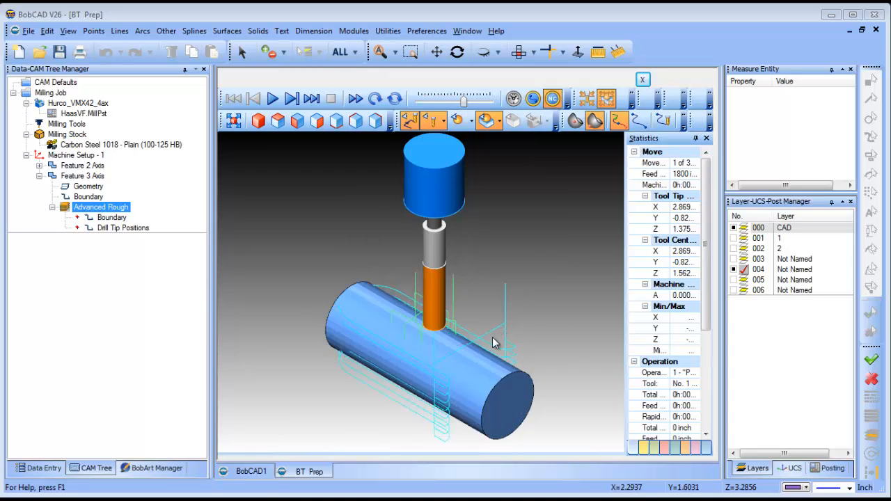
pyautogui.moveTo(276, 359); pyautogui.dragTo(381, 230, button='middle')
pyautogui.scroll(4, 401, 335)
pyautogui.scroll(-8, 407, 324)
# Step: Run the cutting simulation with the toolpath hidden and examine the roughed stock up close
pyautogui.click(272, 99)
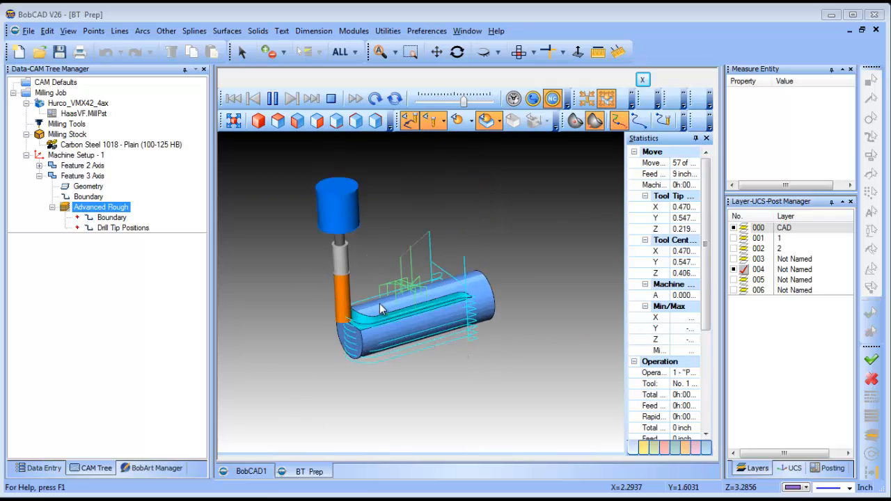
pyautogui.click(409, 122)
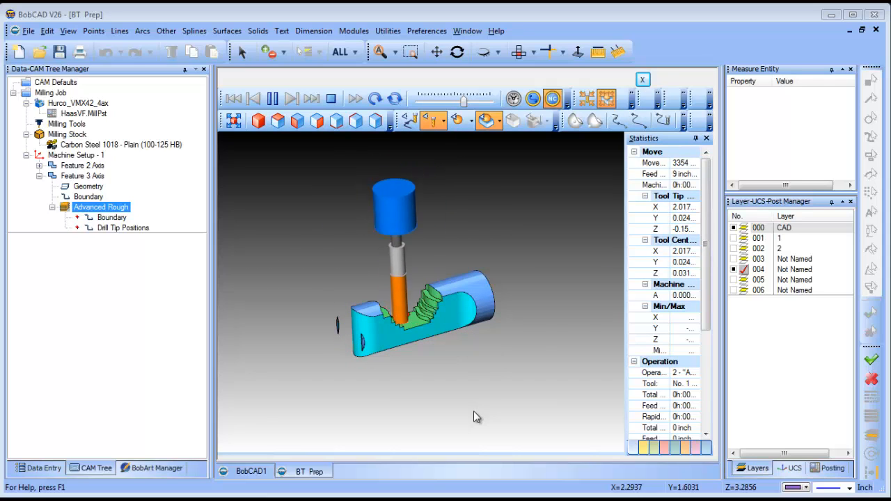
pyautogui.moveTo(411, 319); pyautogui.dragTo(394, 334, button='middle')
pyautogui.scroll(3, 445, 342)
pyautogui.scroll(3, 440, 343)
pyautogui.scroll(-4, 417, 346)
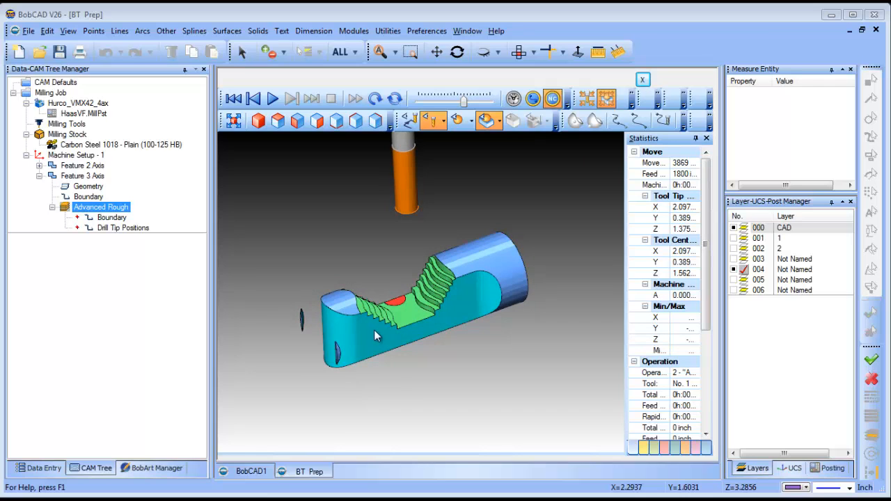
# Step: Exit the mill simulation and blank all toolpaths of Machine Setup - 1
pyautogui.moveTo(374, 330); pyautogui.dragTo(442, 302, button='middle')
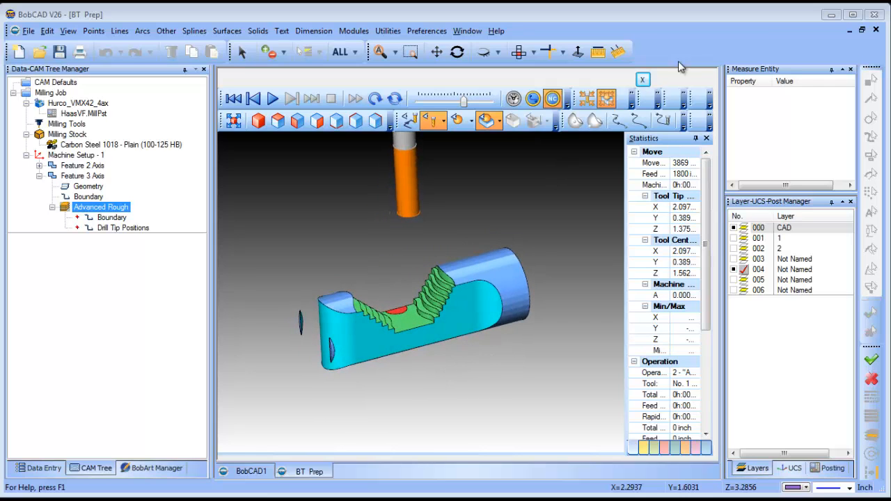
pyautogui.click(643, 79)
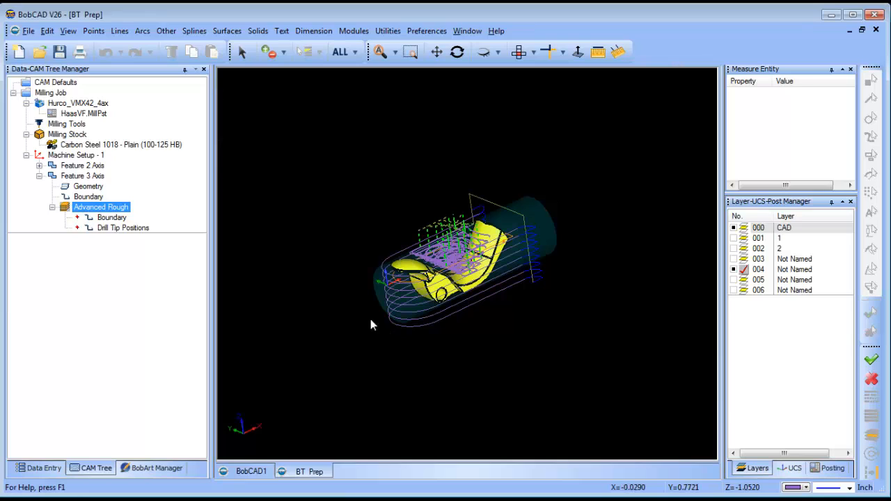
pyautogui.click(85, 197)
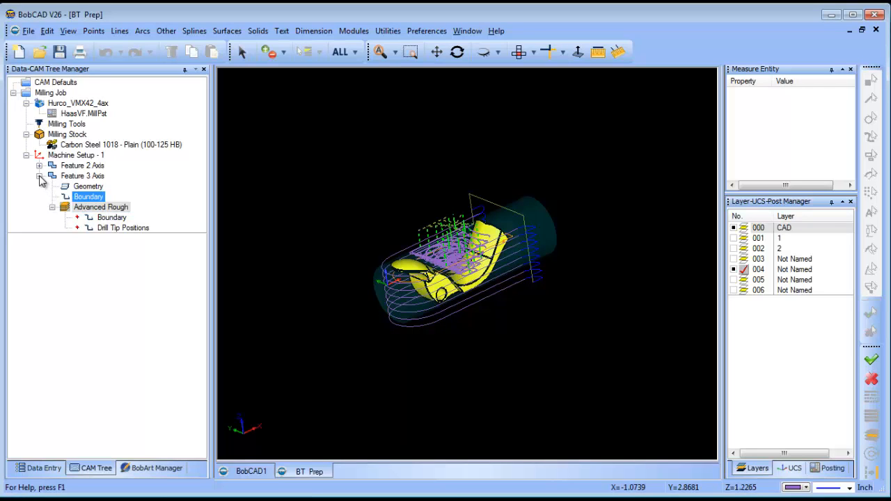
pyautogui.click(40, 177)
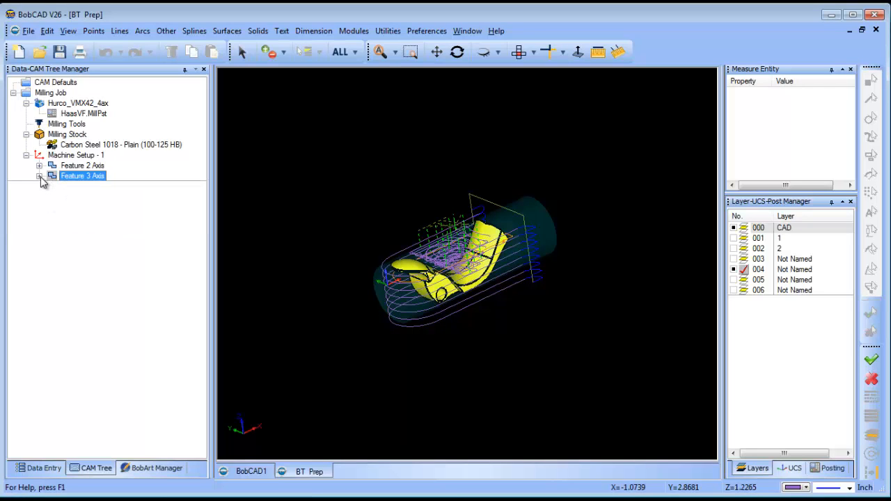
pyautogui.keyDown('ctrl'); pyautogui.click(81, 168); pyautogui.keyUp('ctrl')
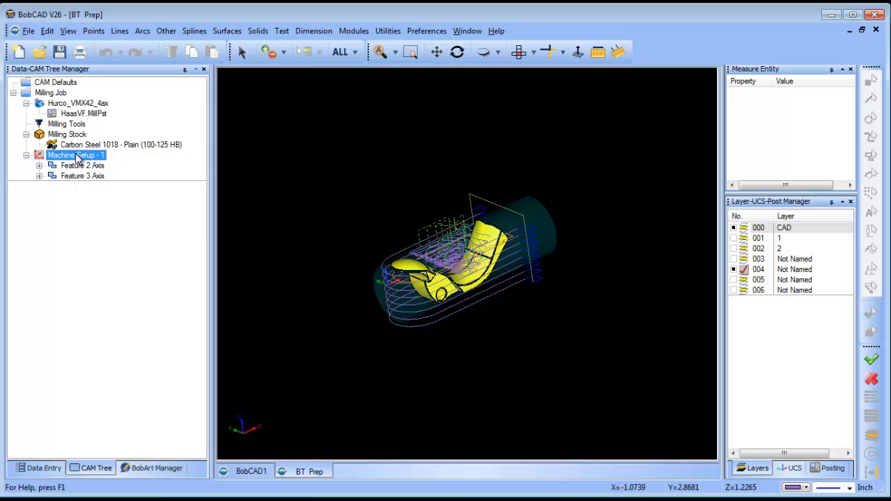
pyautogui.rightClick(74, 155)
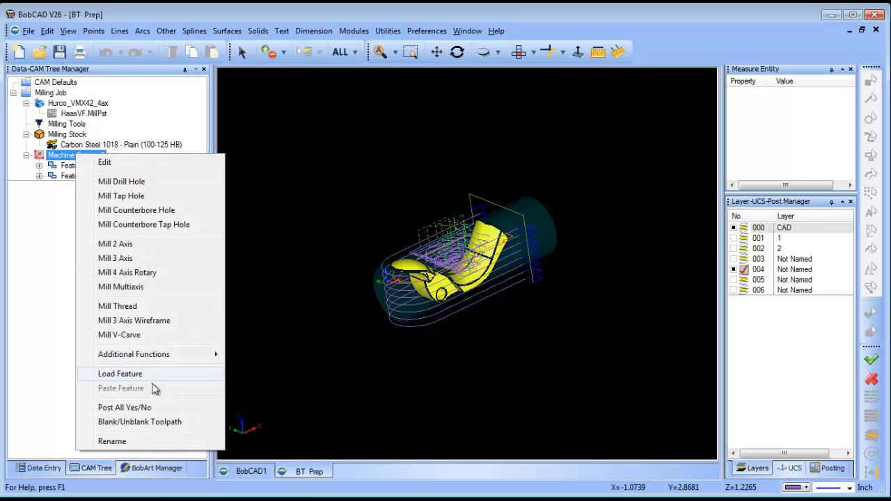
pyautogui.click(150, 422)
# Step: Hide the CAD layer and show the surfaces on layer 002, leaving layer 001 hidden
pyautogui.moveTo(509, 314); pyautogui.dragTo(519, 340, button='middle')
pyautogui.click(734, 239)
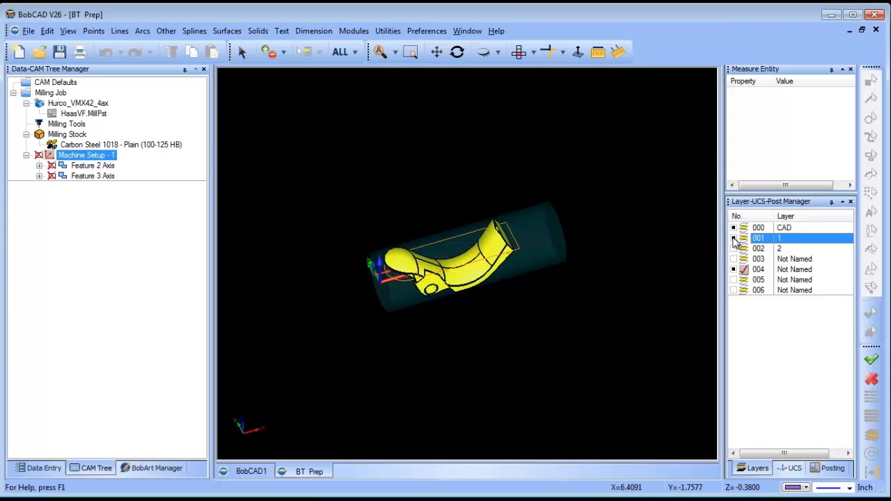
pyautogui.click(734, 249)
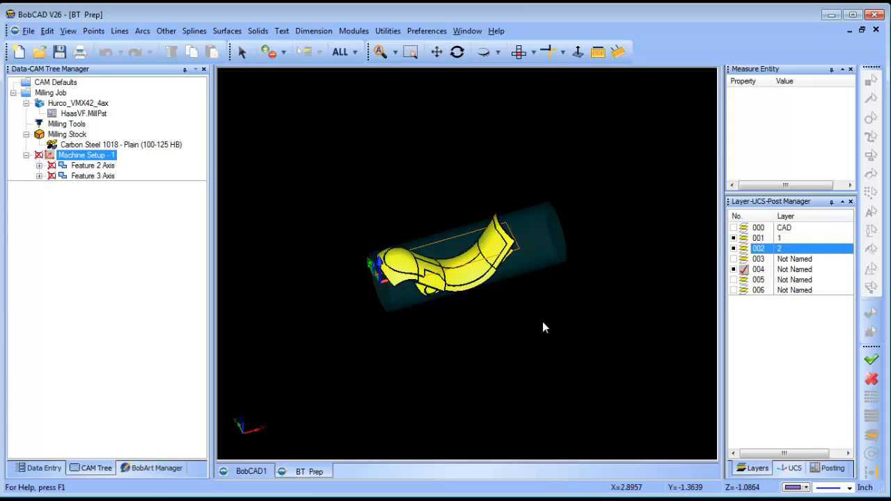
pyautogui.click(734, 238)
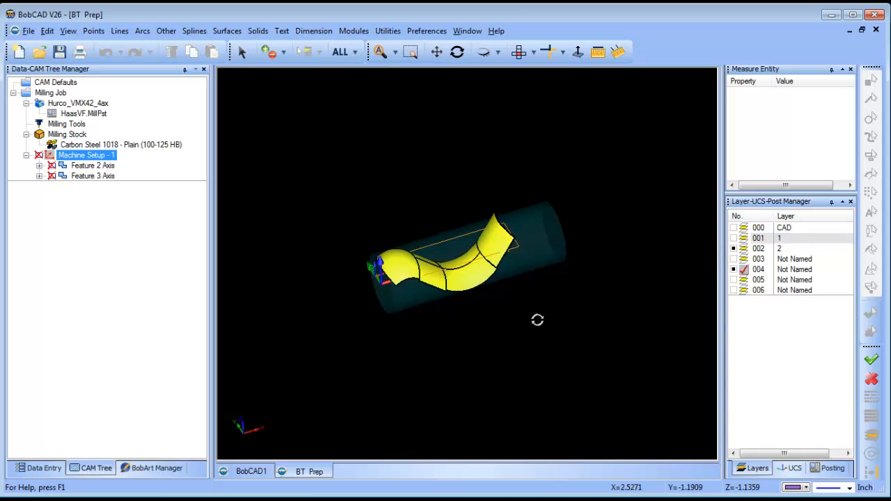
# Step: Show layer 003 and make it the active layer, and hide layer 004
pyautogui.click(734, 259)
pyautogui.moveTo(544, 302); pyautogui.dragTo(563, 324, button='middle')
pyautogui.scroll(5, 503, 293)
pyautogui.click(744, 259)
pyautogui.click(734, 269)
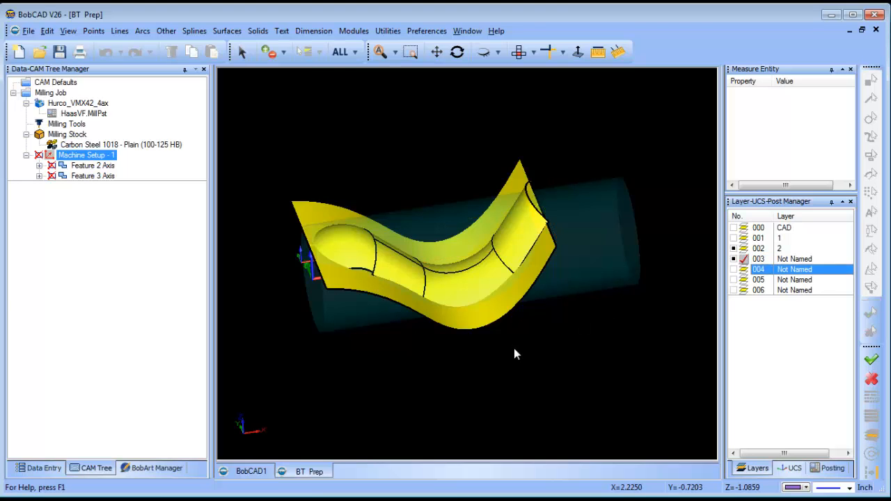
pyautogui.moveTo(515, 348)
pyautogui.mouseDown(button='middle')
pyautogui.moveTo(551, 351)
pyautogui.moveTo(533, 347)
pyautogui.mouseUp(button='middle')
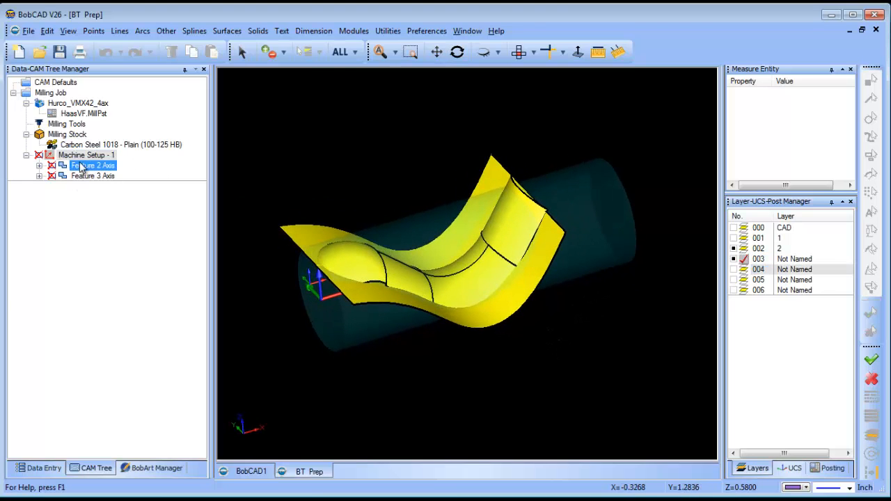
# Step: Add a Mill 4 Axis Rotary feature to Machine Setup - 1 and select the displayed curved surfaces as its geometry
pyautogui.rightClick(81, 158)
pyautogui.click(174, 273)
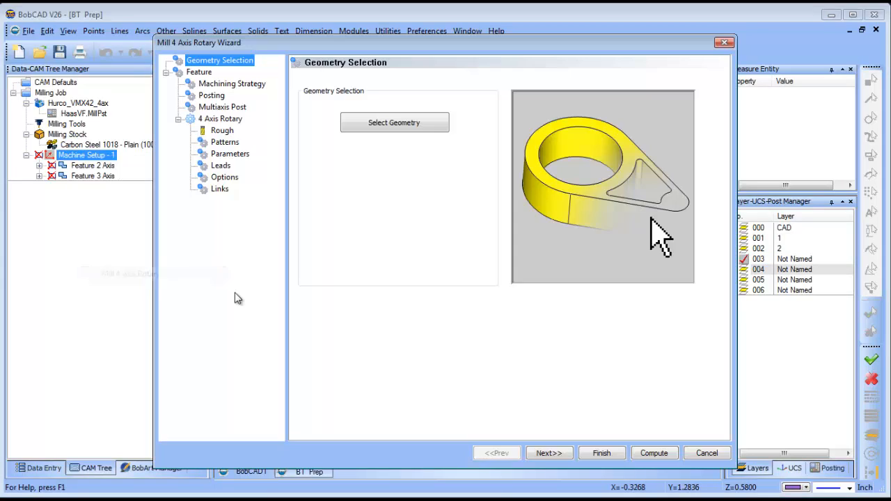
pyautogui.click(405, 122)
pyautogui.click(382, 108)
pyautogui.rightClick(382, 108)
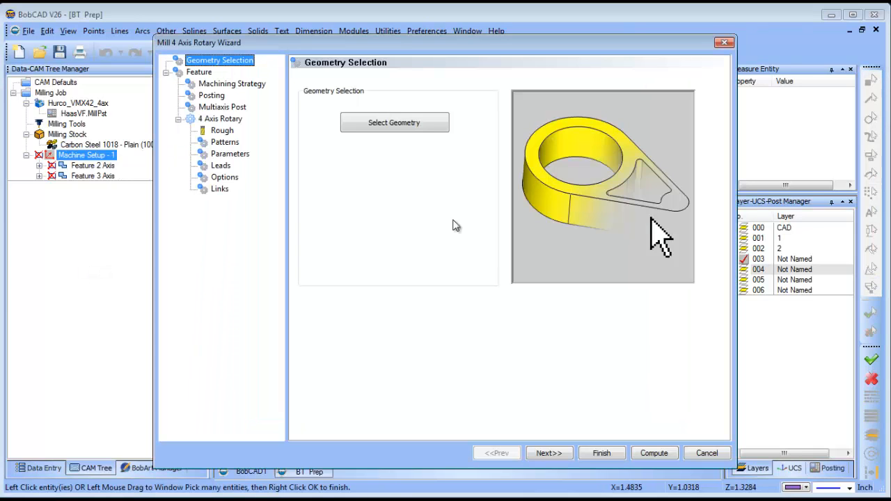
# Step: Define the rotary feature's roughing tool with a diameter of 0.375 and a corner radius of 0.1875
pyautogui.click(548, 453)
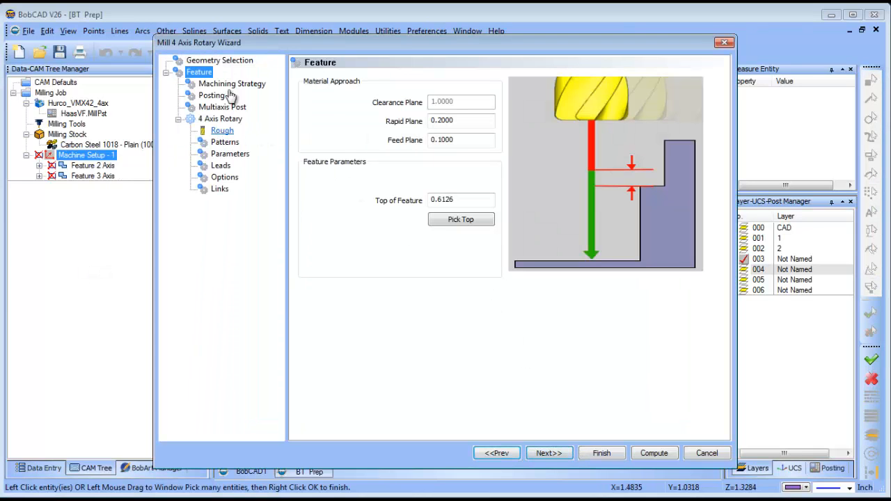
pyautogui.click(222, 130)
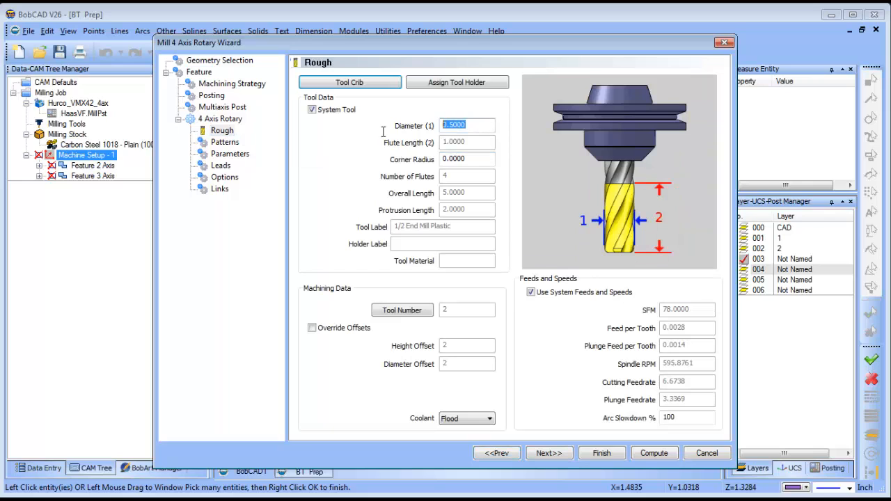
pyautogui.write('.375')
pyautogui.press('Tab')
pyautogui.write('.18')
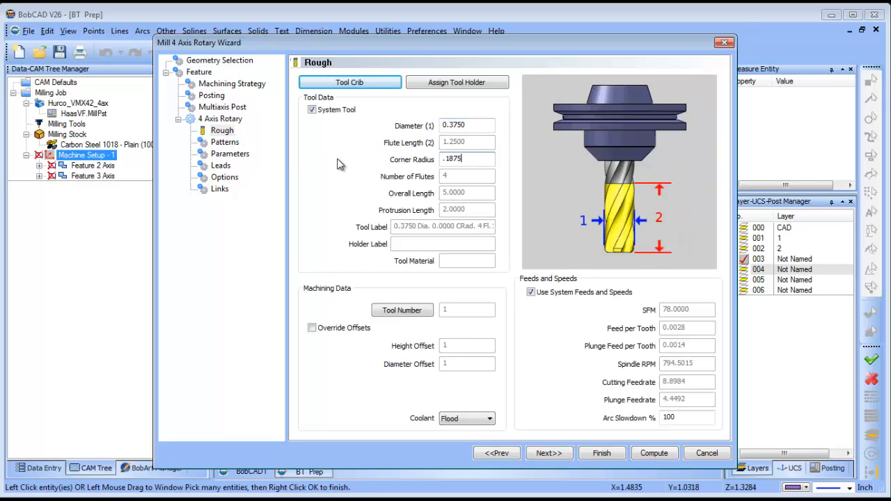
# Step: Limit the rotary cut pattern to an angular interval from -20 to 20 degrees
pyautogui.click(221, 143)
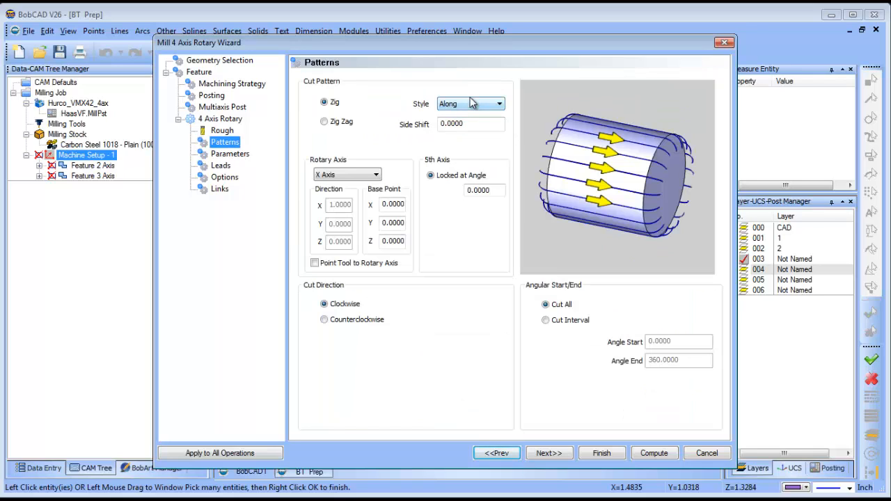
pyautogui.click(546, 320)
pyautogui.doubleClick(685, 342)
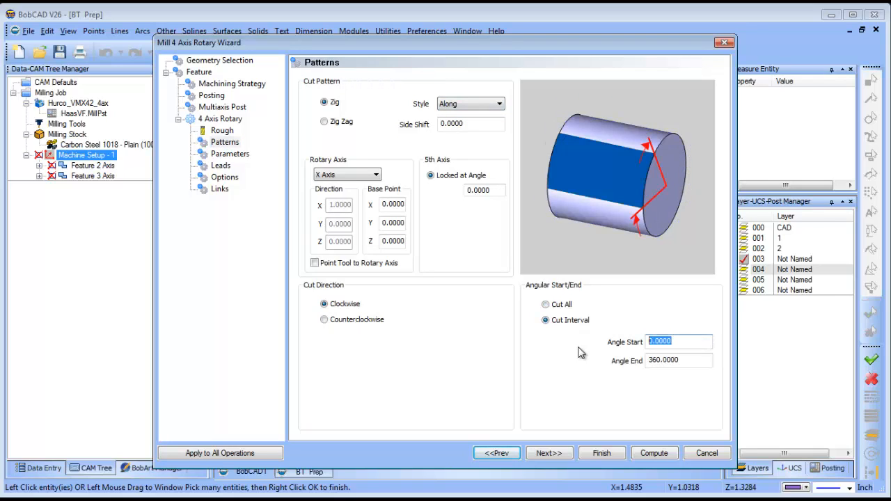
pyautogui.write('-20')
pyautogui.doubleClick(694, 360)
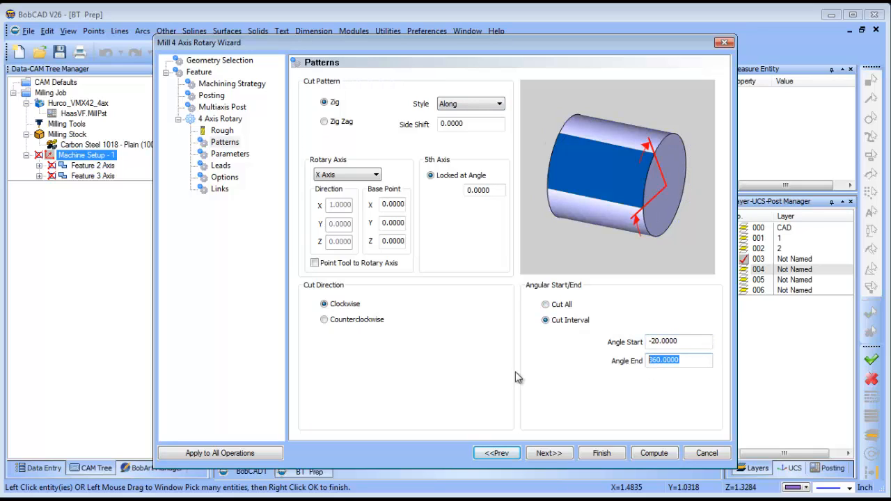
pyautogui.write('20')
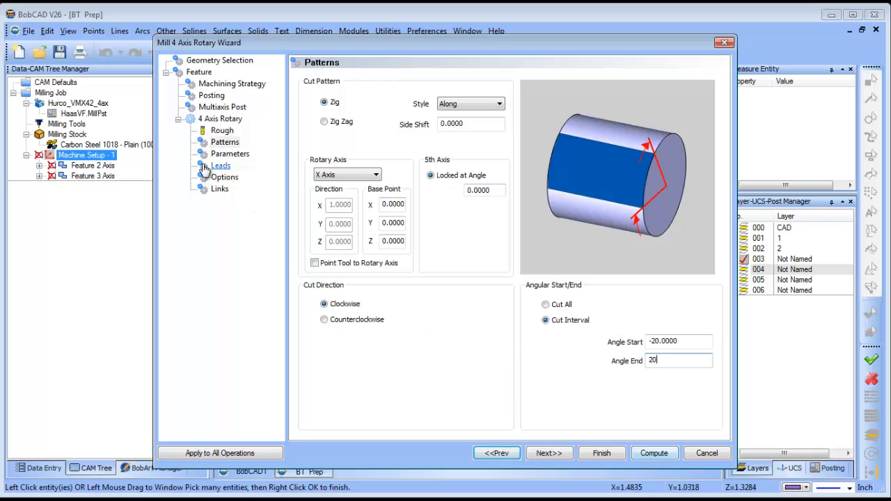
# Step: Set the rotary machining tolerance to 0.001 and compute the 4 Axis Rotary toolpath
pyautogui.click(230, 154)
pyautogui.click(450, 161)
pyautogui.doubleClick(449, 161)
pyautogui.write('.001')
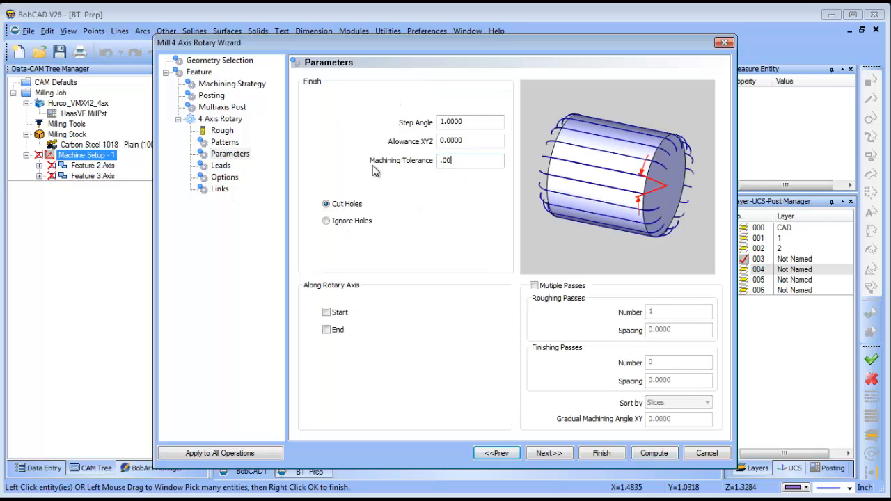
pyautogui.click(654, 454)
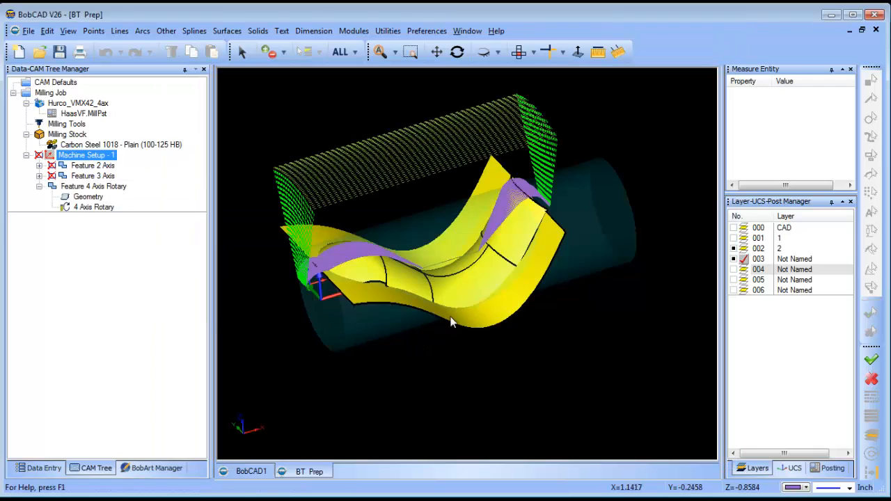
# Step: Examine how the rotary toolpath follows the curved surfaces from the front and at an angle
pyautogui.moveTo(451, 321); pyautogui.dragTo(521, 306, button='middle')
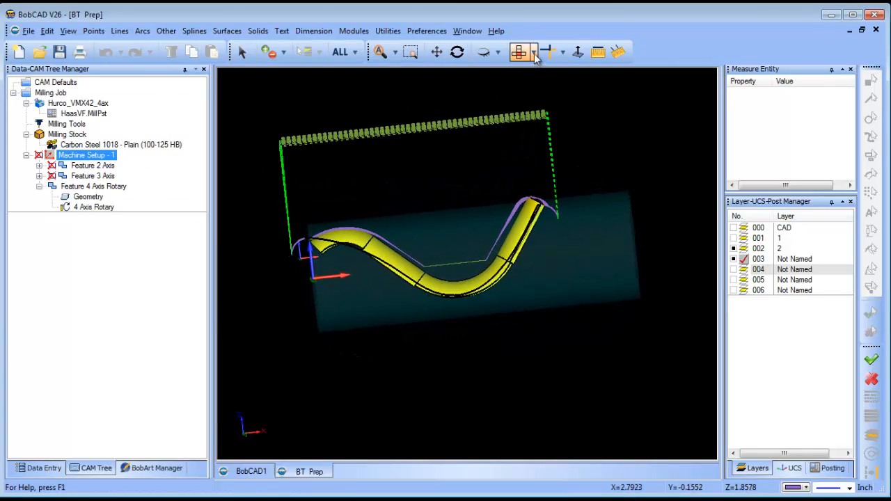
pyautogui.click(534, 53)
pyautogui.click(534, 81)
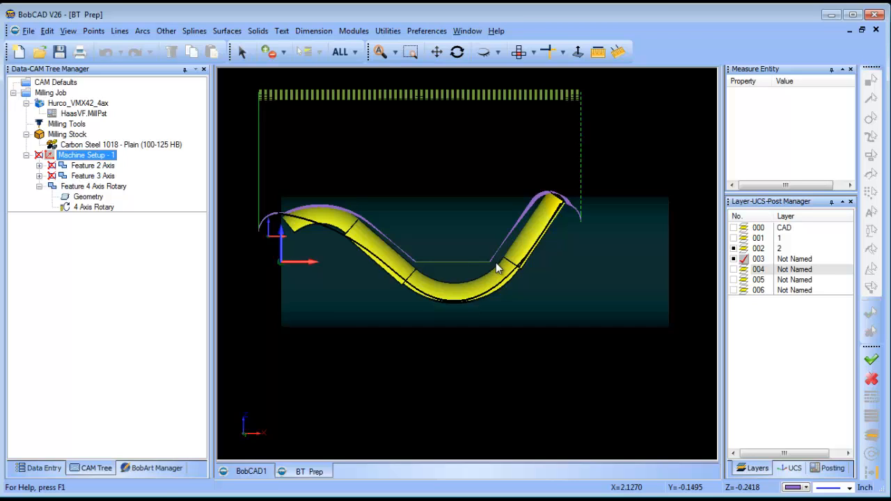
pyautogui.moveTo(533, 308); pyautogui.dragTo(473, 344, button='middle')
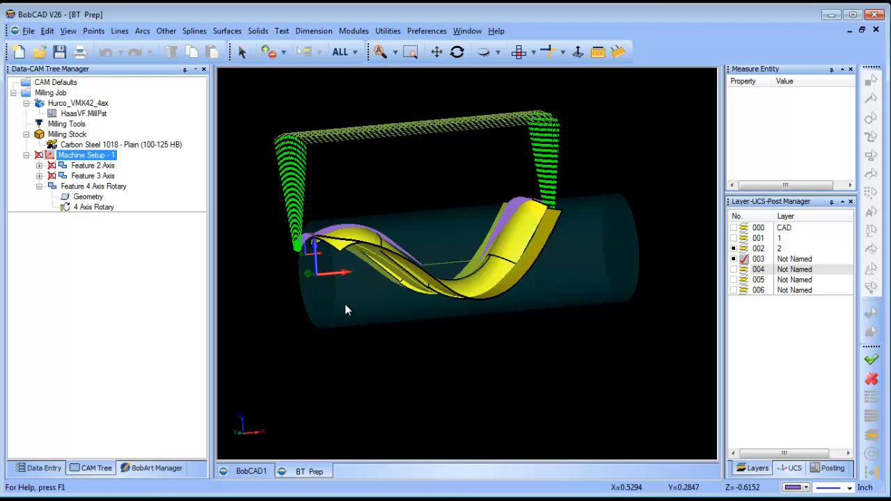
pyautogui.scroll(-1, 340, 301)
# Step: Edit the 4-axis rotary feature and set the Z value of the rotary axis base point to -10
pyautogui.rightClick(92, 208)
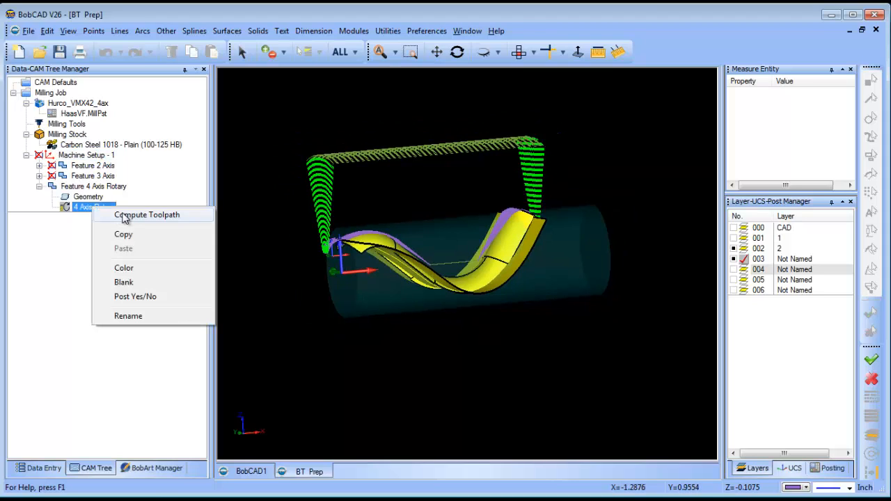
pyautogui.rightClick(97, 187)
pyautogui.click(137, 196)
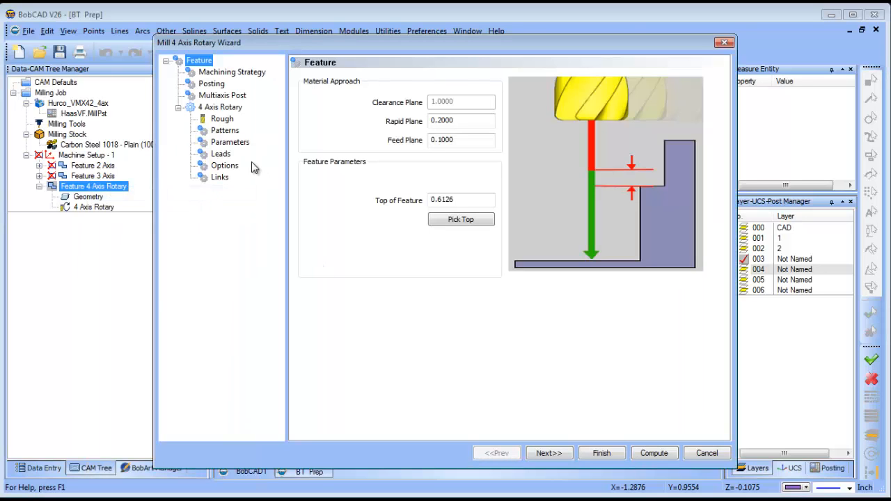
pyautogui.click(225, 130)
pyautogui.click(393, 241)
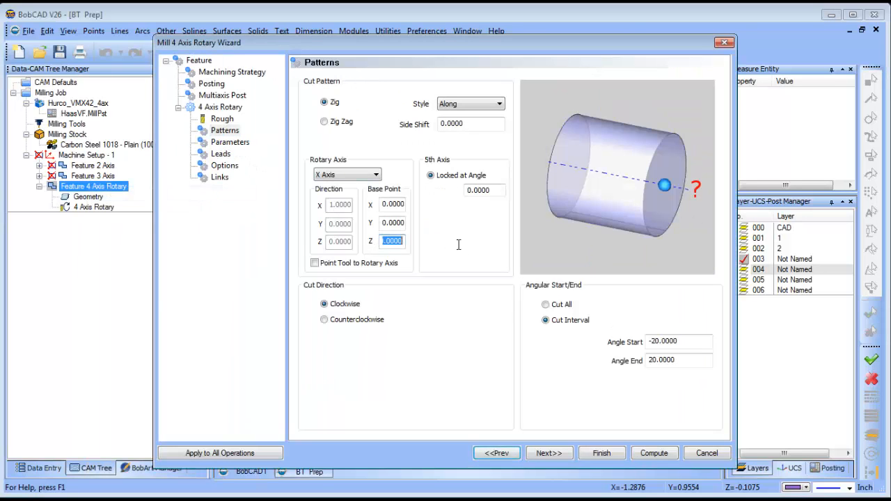
pyautogui.write('-10')
# Step: Narrow the angular cut interval to a start of -10 and an end of 10 degrees
pyautogui.moveTo(637, 347); pyautogui.dragTo(627, 353)
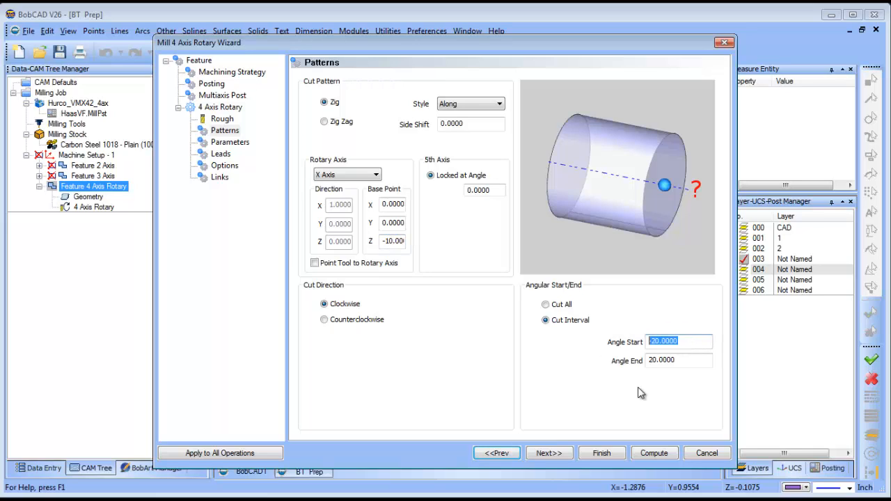
pyautogui.write('-10')
pyautogui.press('Tab')
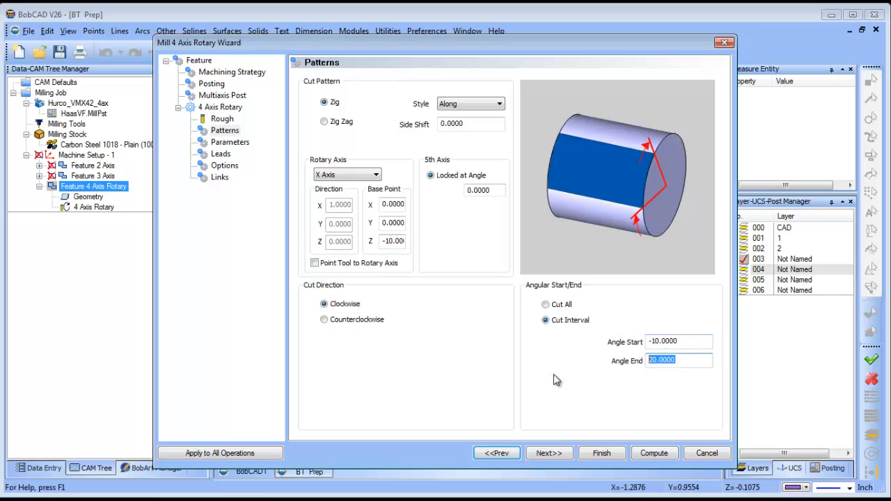
pyautogui.write('10')
# Step: Set the step angle to 0.05 and limit the cut along the rotary axis from 0 to 2.5
pyautogui.click(230, 142)
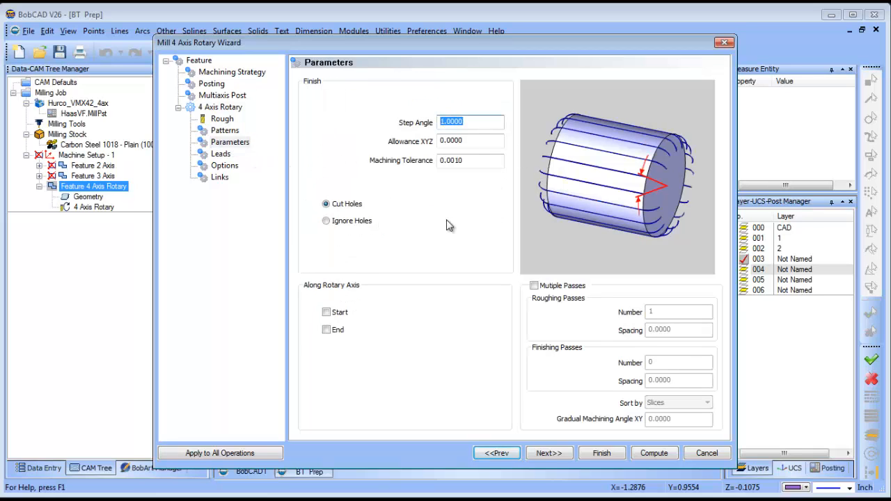
pyautogui.write('.05')
pyautogui.click(326, 312)
pyautogui.click(326, 330)
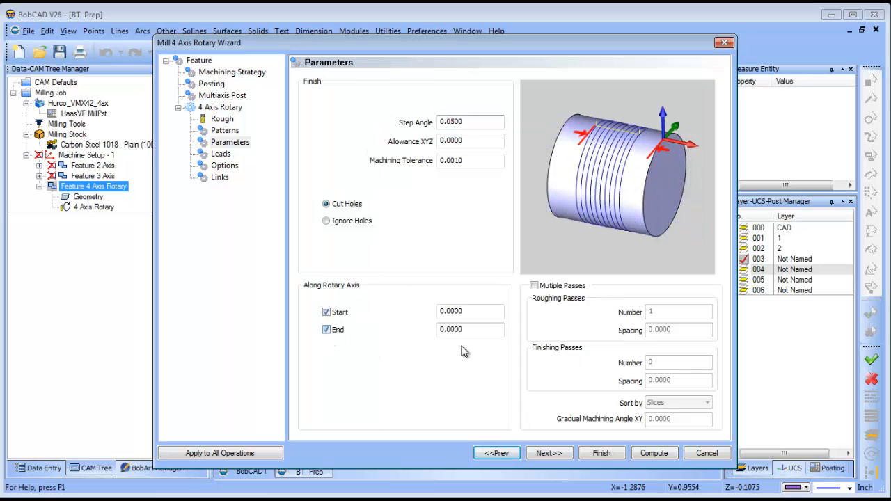
pyautogui.moveTo(415, 329); pyautogui.dragTo(384, 332)
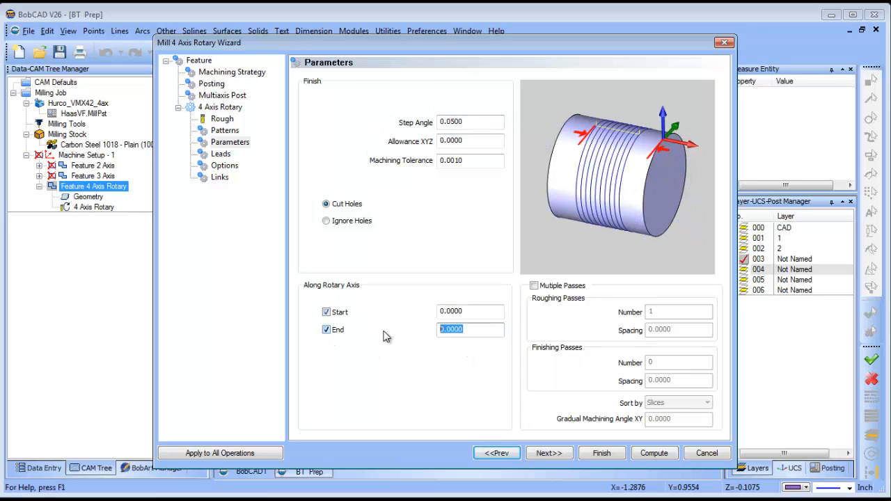
pyautogui.write('2.5')
# Step: Recompute the 4 Axis Rotary toolpath and examine the passes over the curved surfaces up close
pyautogui.click(654, 453)
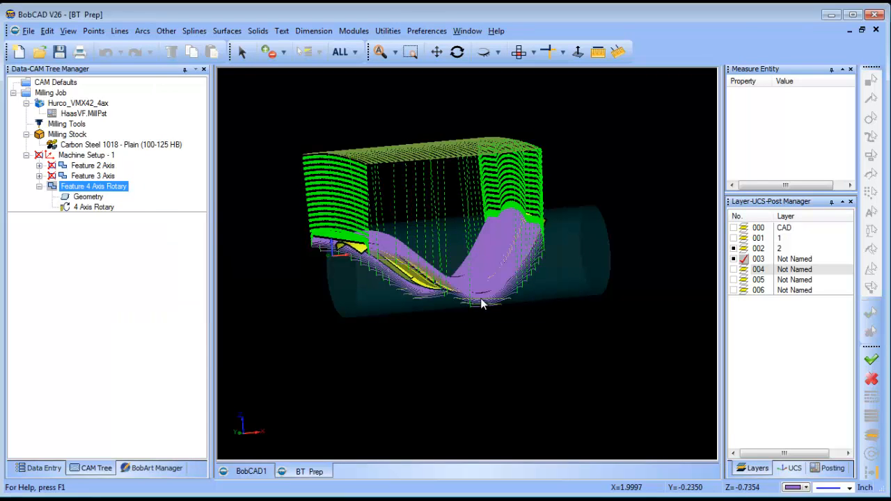
pyautogui.moveTo(482, 302)
pyautogui.mouseDown(button='middle')
pyautogui.moveTo(468, 290)
pyautogui.moveTo(498, 290)
pyautogui.moveTo(425, 315)
pyautogui.moveTo(476, 309)
pyautogui.moveTo(467, 300)
pyautogui.mouseUp(button='middle')
pyautogui.scroll(10, 480, 299)
pyautogui.scroll(3, 478, 297)
pyautogui.scroll(-10, 467, 301)
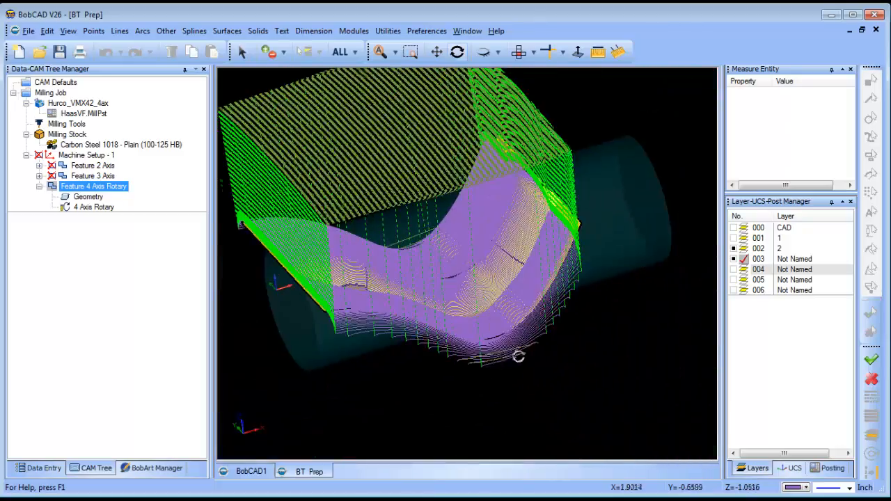
# Step: Edit the 4-axis rotary feature, narrow the angular cut interval to -5 to 5 degrees, and compute the toolpath
pyautogui.moveTo(518, 354); pyautogui.dragTo(524, 356, button='middle')
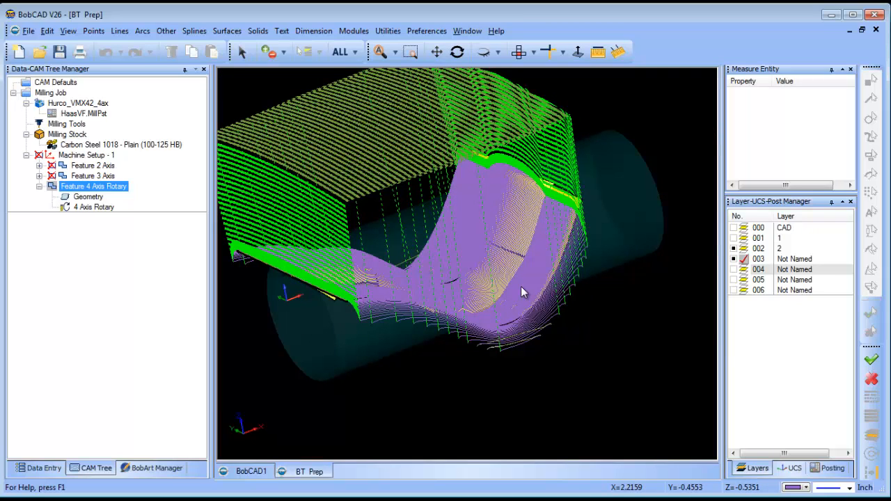
pyautogui.click(93, 207)
pyautogui.rightClick(87, 185)
pyautogui.click(149, 197)
pyautogui.click(224, 143)
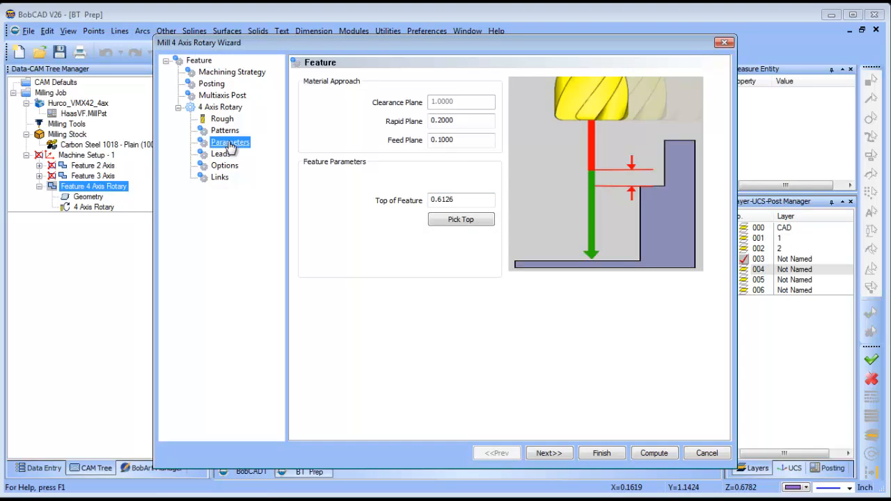
pyautogui.click(224, 131)
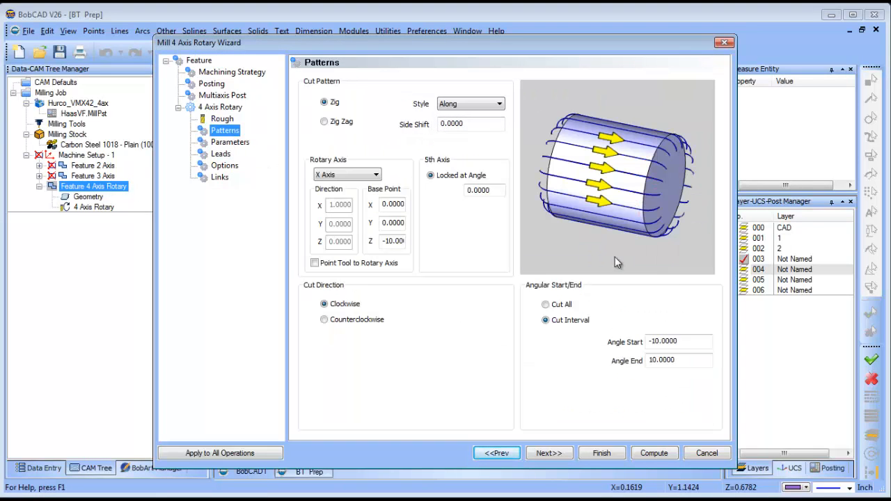
pyautogui.moveTo(706, 341); pyautogui.dragTo(569, 349)
pyautogui.write('-5')
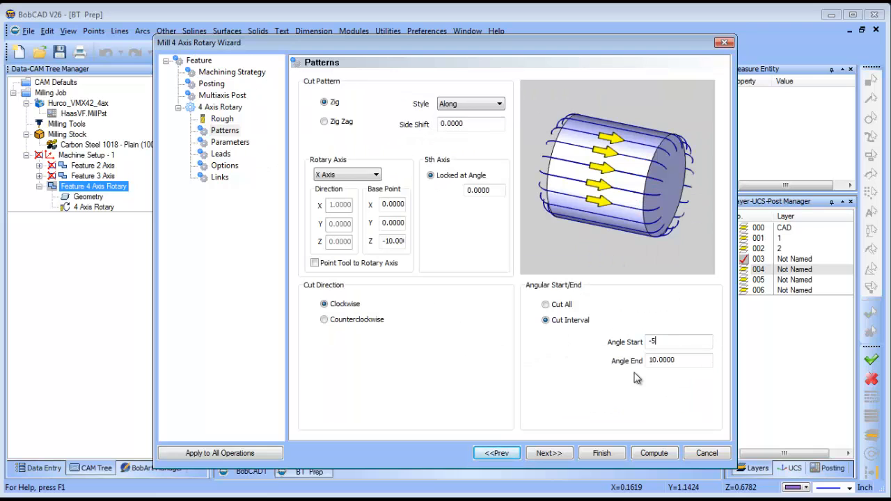
pyautogui.moveTo(705, 361); pyautogui.dragTo(603, 364)
pyautogui.write('5')
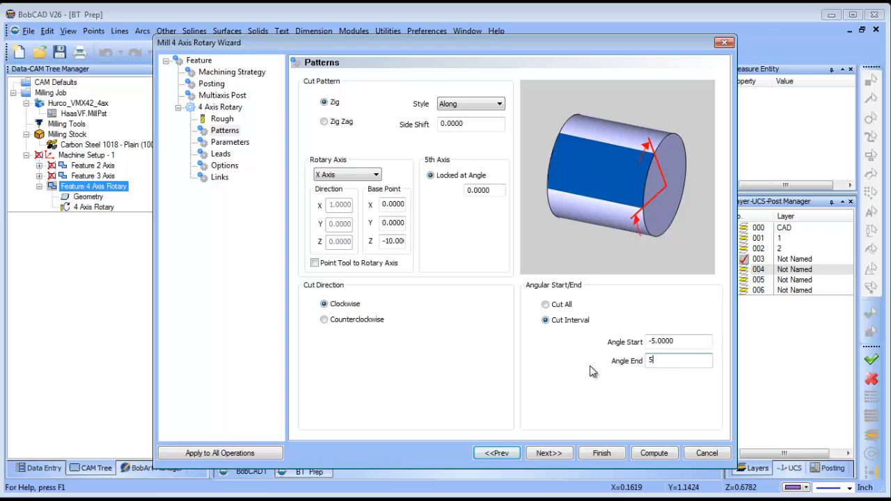
pyautogui.click(654, 453)
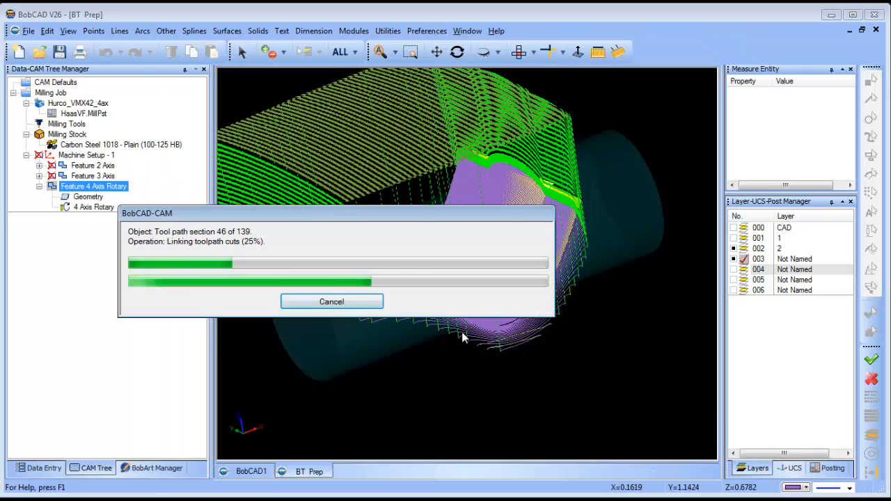
# Step: Reselect the part surfaces as the rotary feature's geometry, recompute the 4 Axis Rotary toolpath and inspect its passes up close
pyautogui.rightClick(81, 199)
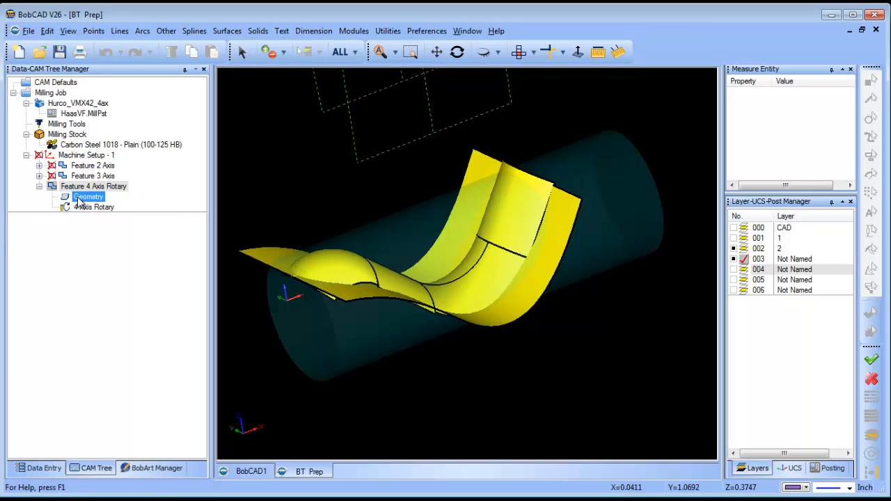
pyautogui.click(114, 206)
pyautogui.press('space')
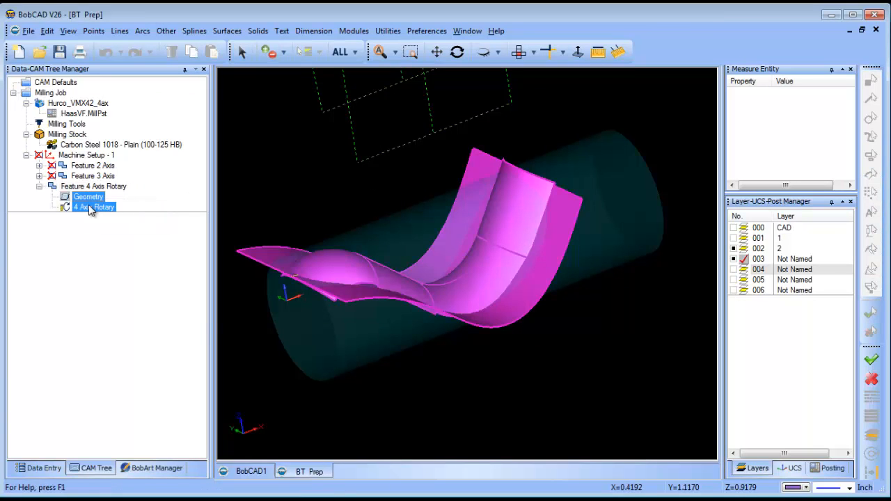
pyautogui.rightClick(104, 207)
pyautogui.click(135, 227)
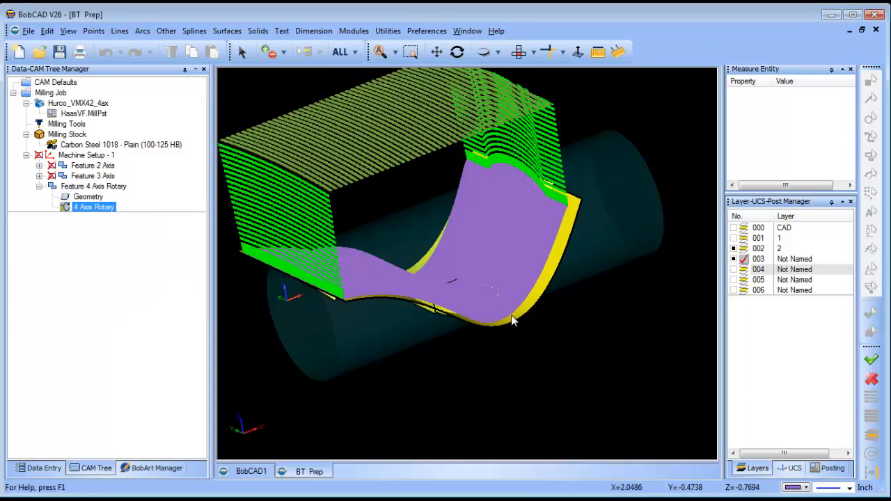
pyautogui.moveTo(515, 320); pyautogui.dragTo(446, 296, button='middle')
pyautogui.scroll(10, 447, 296)
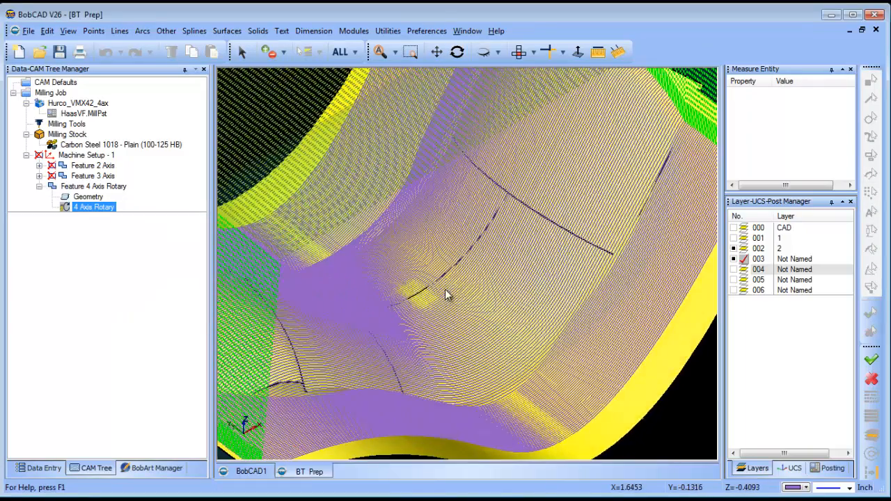
pyautogui.scroll(-10, 453, 320)
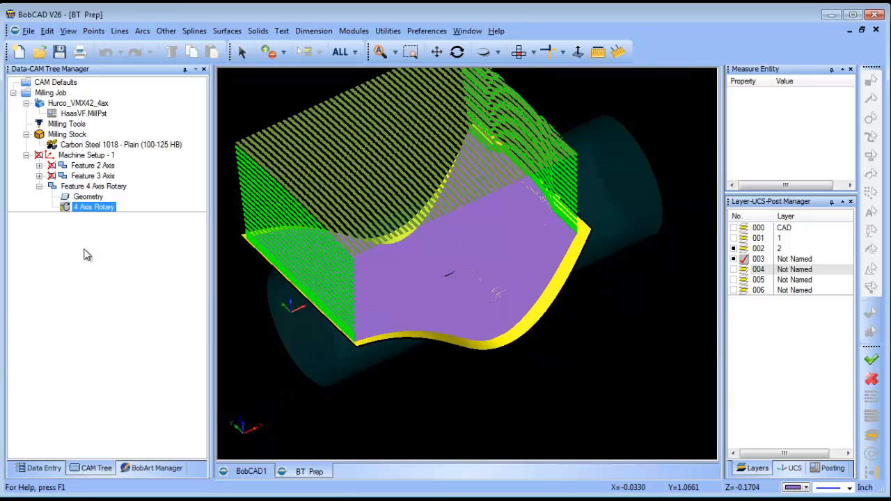
# Step: Edit the 4-axis rotary feature and set the Z value of the rotary axis base point to -5
pyautogui.click(82, 198)
pyautogui.rightClick(82, 188)
pyautogui.click(128, 201)
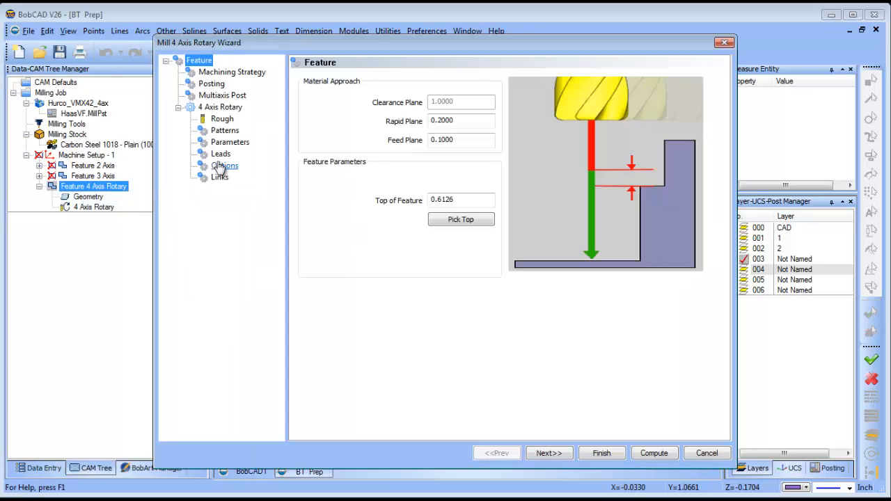
pyautogui.click(228, 142)
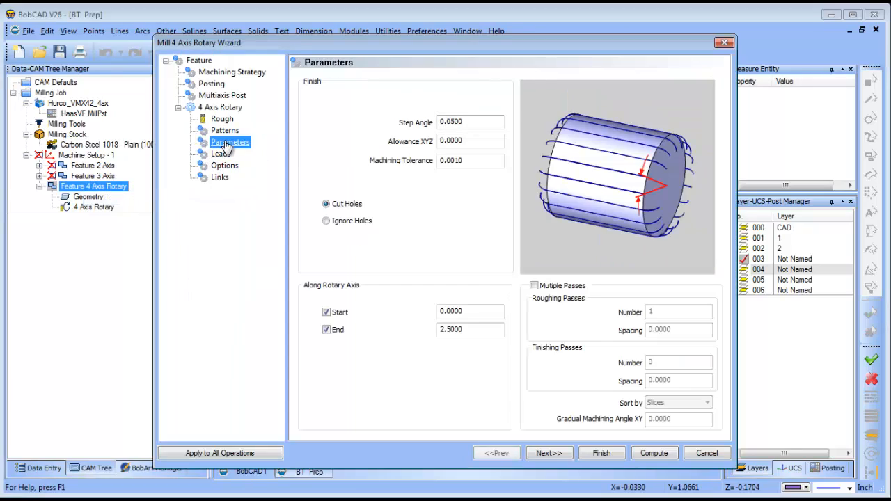
pyautogui.click(224, 130)
pyautogui.click(383, 240)
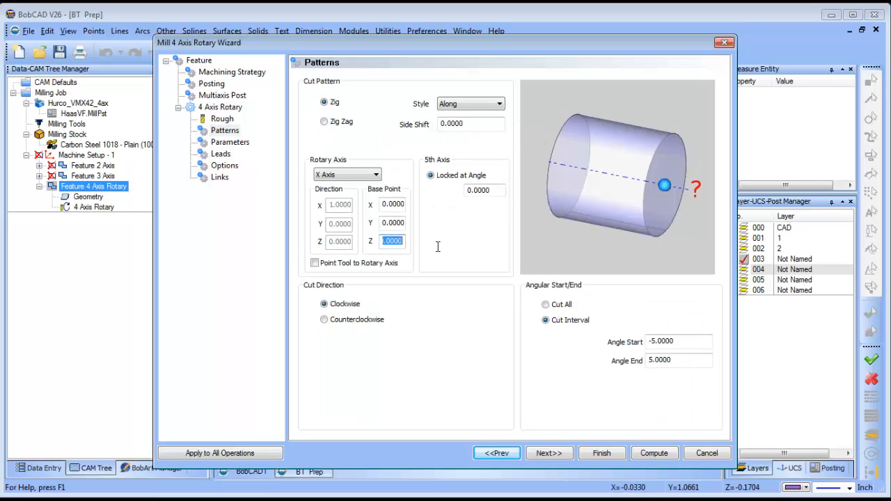
pyautogui.write('-5')
pyautogui.click(611, 451)
# Step: Reselect the surfaces for the rotary feature and recompute its toolpath with the changed base point
pyautogui.rightClick(88, 197)
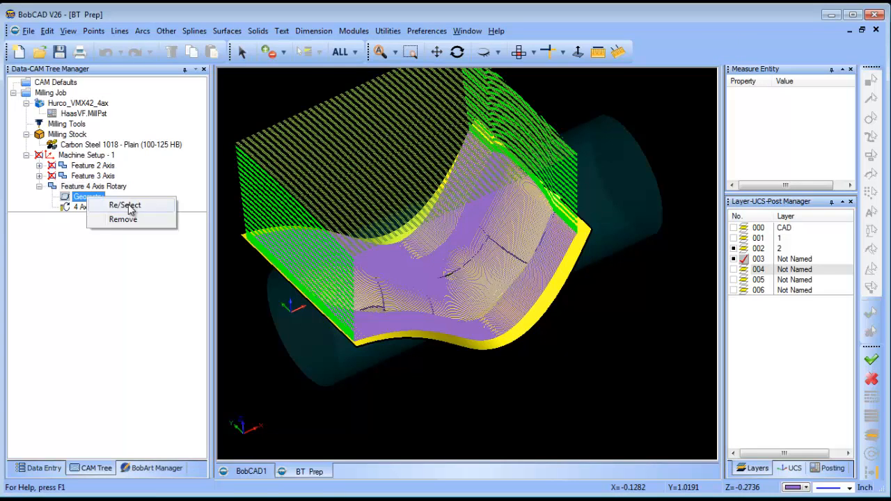
pyautogui.click(126, 205)
pyautogui.rightClick(419, 241)
pyautogui.rightClick(89, 208)
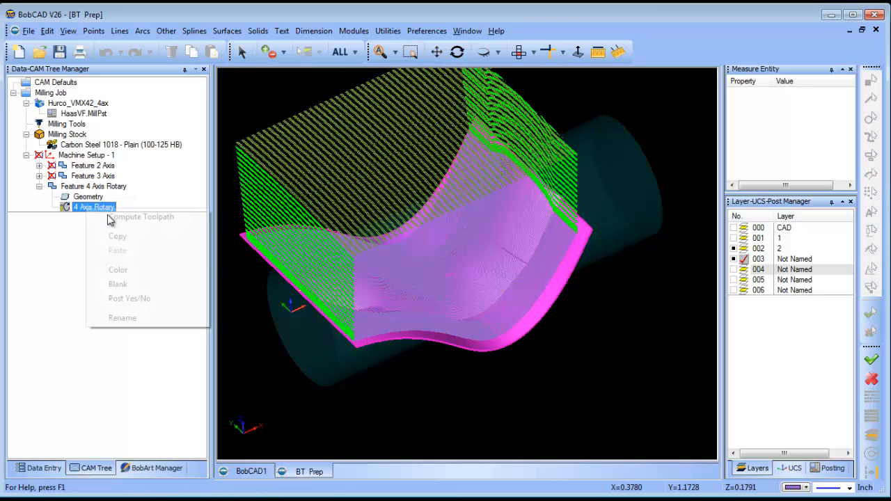
pyautogui.click(132, 216)
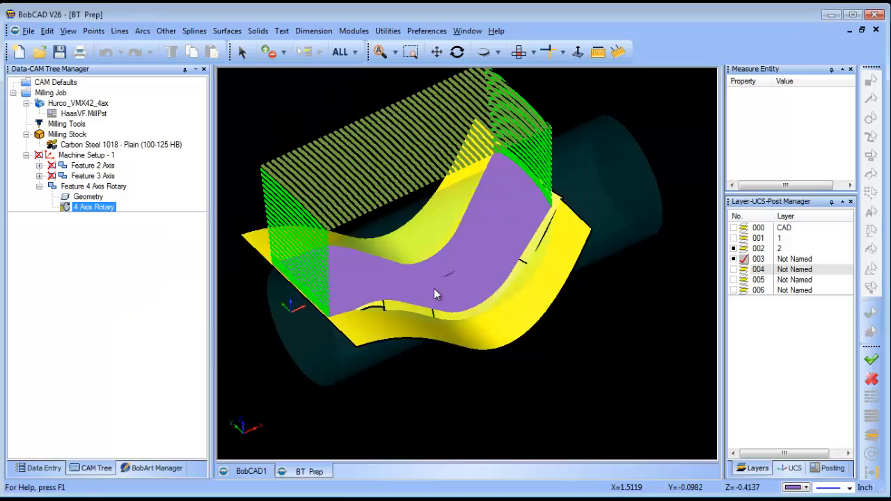
pyautogui.moveTo(464, 311)
pyautogui.mouseDown(button='middle')
pyautogui.moveTo(401, 301)
pyautogui.moveTo(475, 292)
pyautogui.moveTo(476, 312)
pyautogui.mouseUp(button='middle')
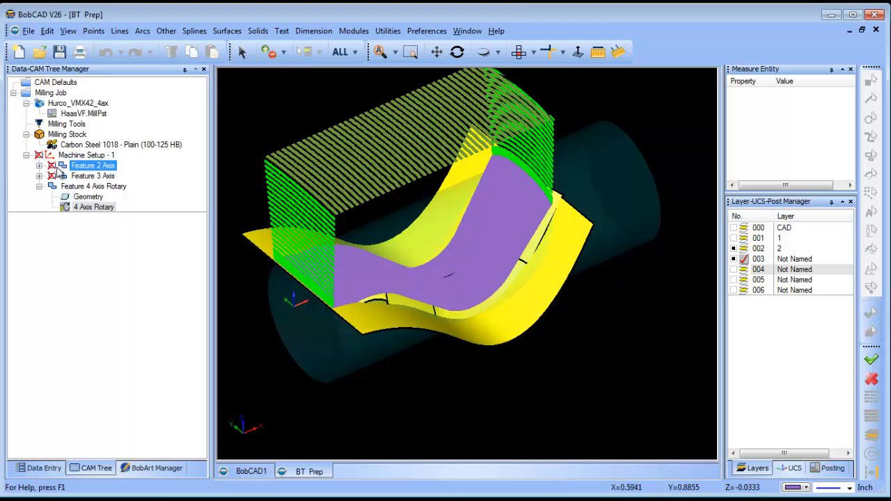
# Step: Blank the toolpaths of all features in Machine Setup - 1
pyautogui.rightClick(85, 170)
pyautogui.rightClick(83, 156)
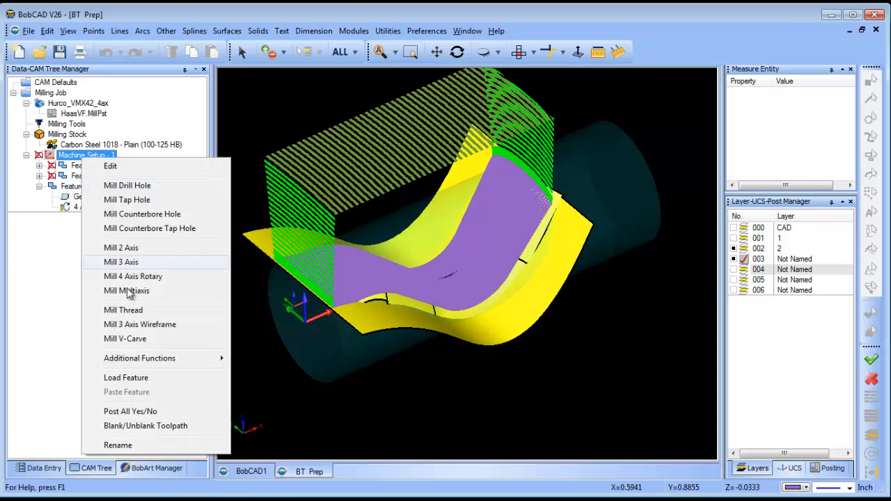
pyautogui.click(145, 426)
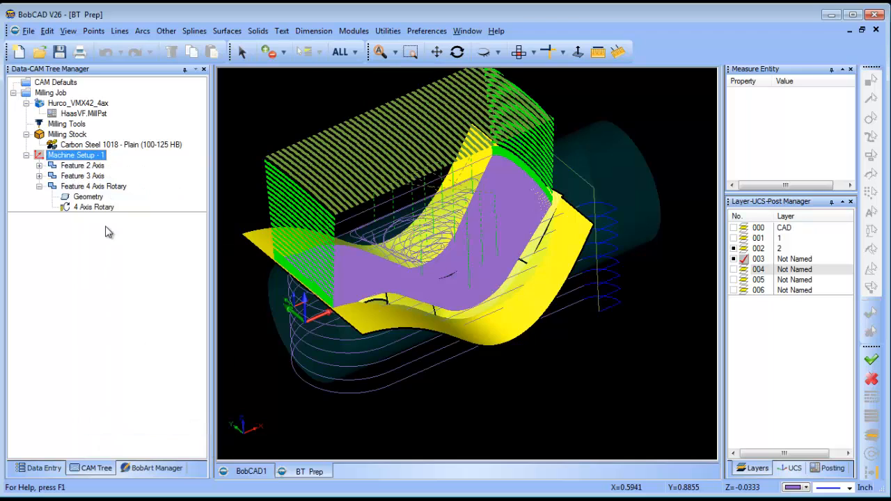
pyautogui.rightClick(77, 156)
pyautogui.click(162, 422)
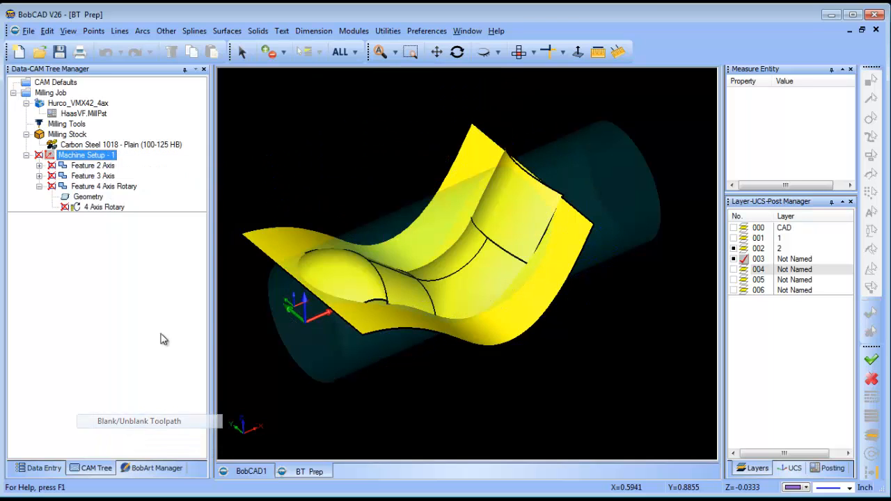
# Step: Unblank only the Profile Rough toolpath of the 2-axis feature and examine it around the part
pyautogui.click(88, 165)
pyautogui.click(39, 165)
pyautogui.click(66, 197)
pyautogui.click(52, 197)
pyautogui.click(111, 208)
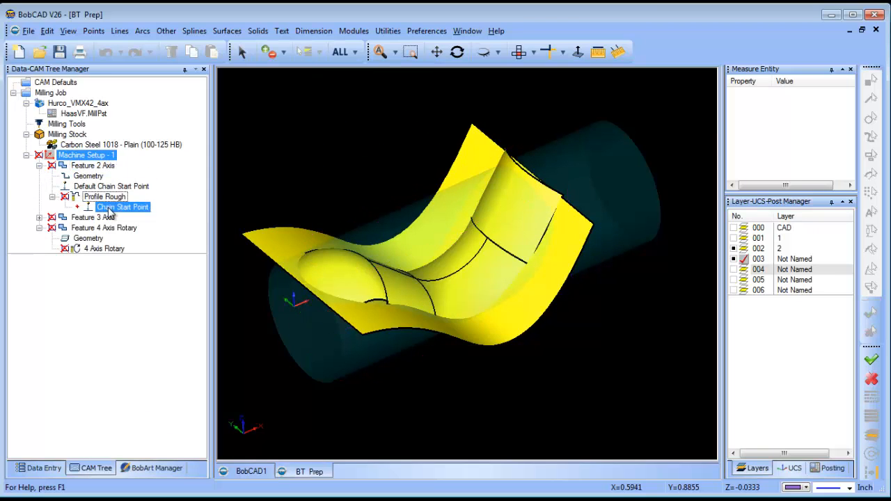
pyautogui.rightClick(104, 197)
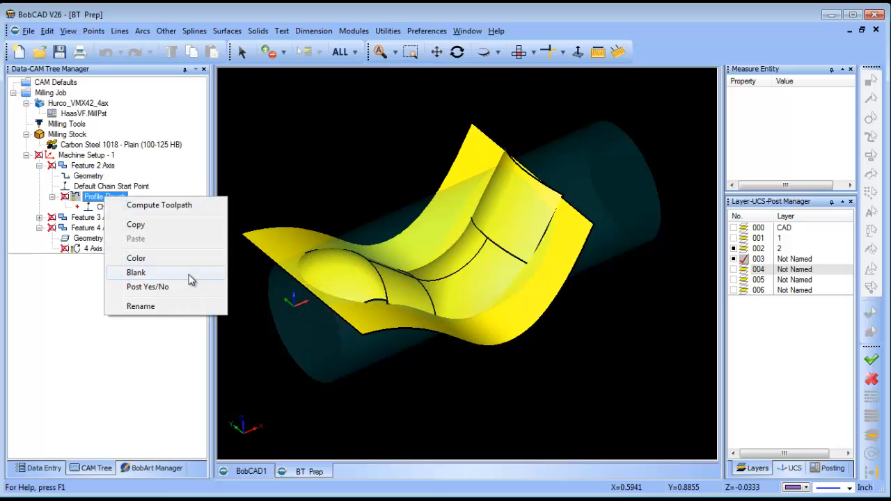
pyautogui.click(189, 275)
pyautogui.moveTo(484, 343)
pyautogui.mouseDown(button='middle')
pyautogui.moveTo(436, 334)
pyautogui.moveTo(474, 346)
pyautogui.moveTo(478, 389)
pyautogui.moveTo(481, 347)
pyautogui.mouseUp(button='middle')
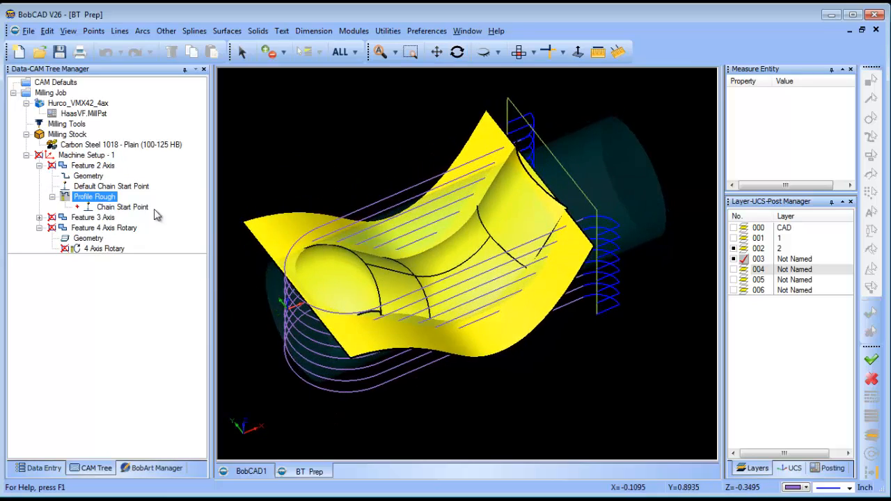
# Step: Blank the Profile Rough toolpath and display the 3-axis feature's Advanced Rough toolpath instead
pyautogui.rightClick(102, 200)
pyautogui.click(160, 278)
pyautogui.doubleClick(106, 220)
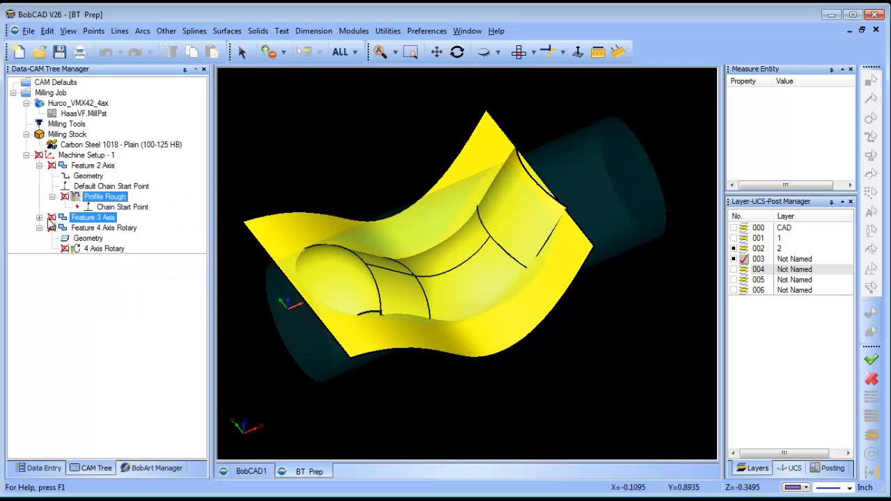
pyautogui.rightClick(107, 242)
pyautogui.rightClick(112, 252)
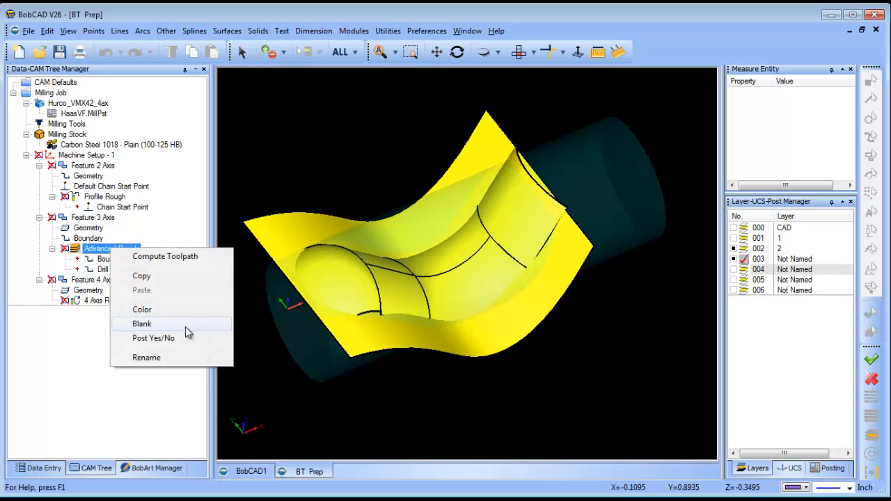
pyautogui.click(186, 324)
pyautogui.moveTo(487, 293); pyautogui.dragTo(481, 341, button='middle')
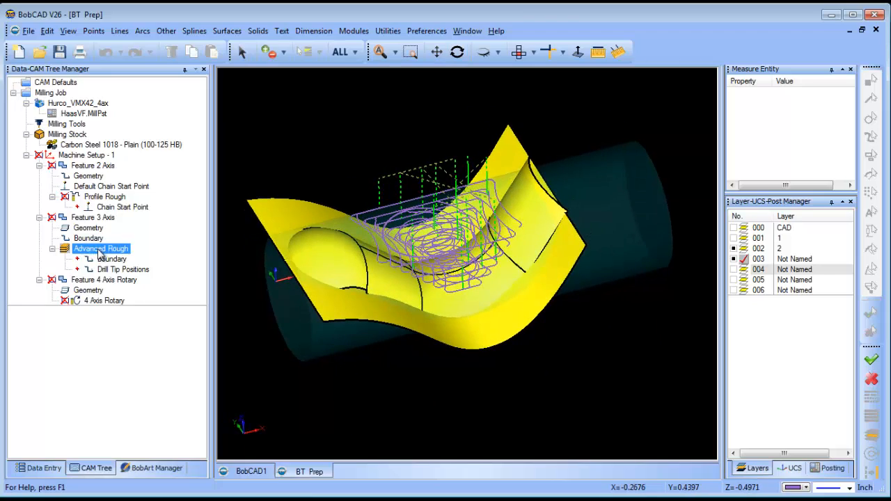
# Step: Try a Plunge entry without a center cutting tool in the 3-axis feature's leads and recompute its toolpath
pyautogui.rightClick(85, 220)
pyautogui.click(105, 197)
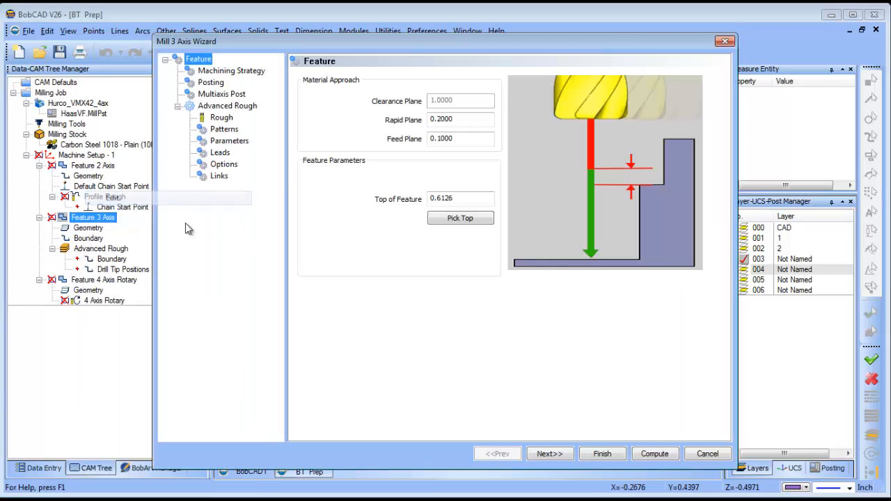
pyautogui.click(225, 129)
pyautogui.click(229, 141)
pyautogui.click(220, 152)
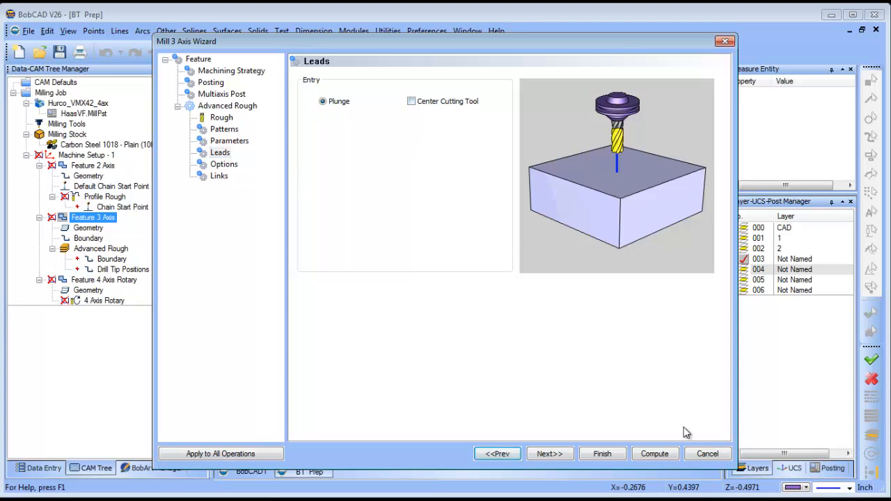
pyautogui.click(653, 454)
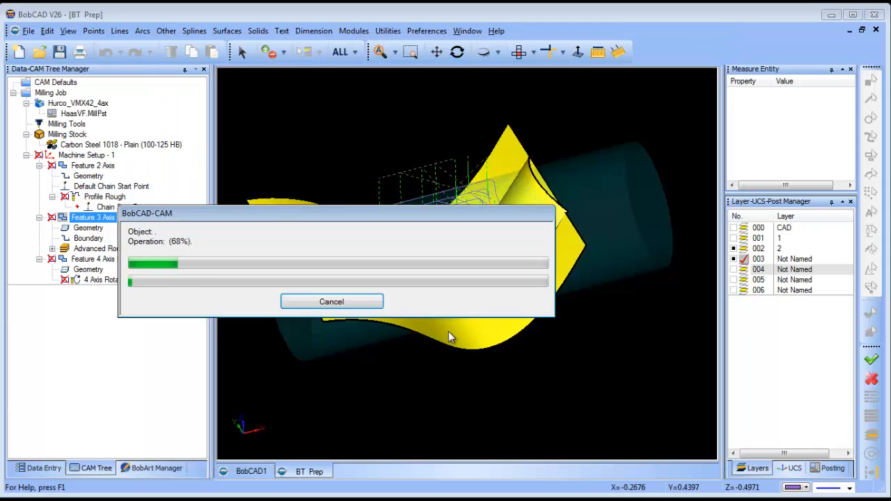
pyautogui.moveTo(506, 382)
pyautogui.mouseDown(button='middle')
pyautogui.moveTo(533, 376)
pyautogui.moveTo(508, 388)
pyautogui.mouseUp(button='middle')
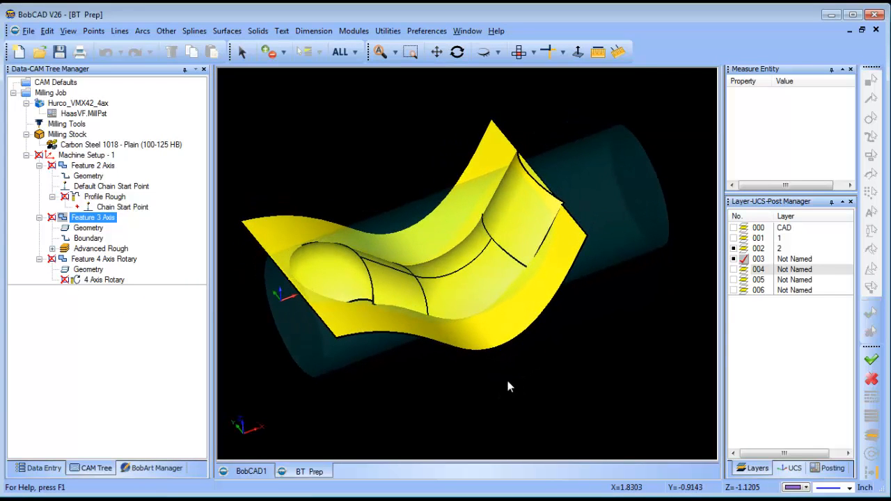
# Step: Edit the 3-axis feature's leads to use a center cutting tool with an automatic Ramp entry, and compute the toolpath
pyautogui.rightClick(94, 254)
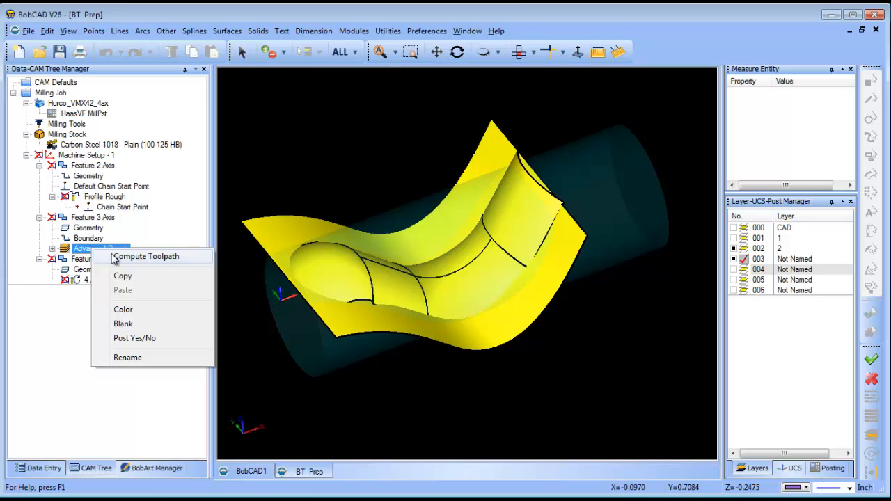
pyautogui.rightClick(86, 218)
pyautogui.click(113, 199)
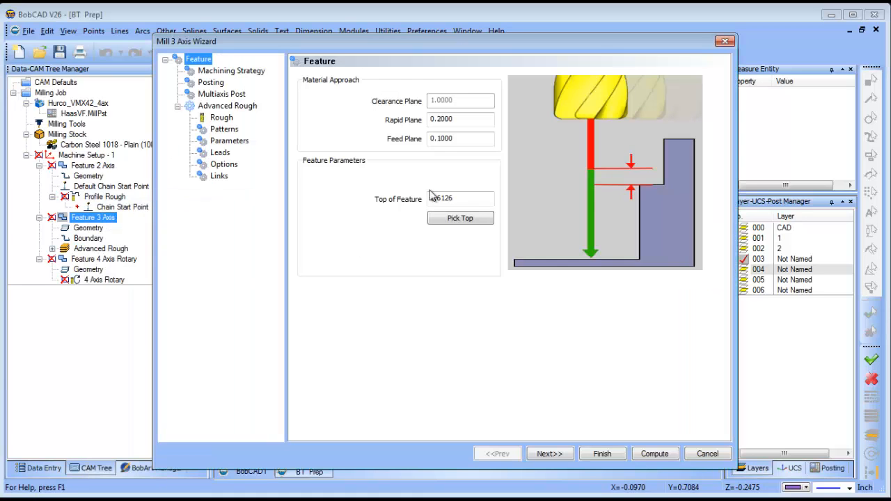
pyautogui.click(220, 153)
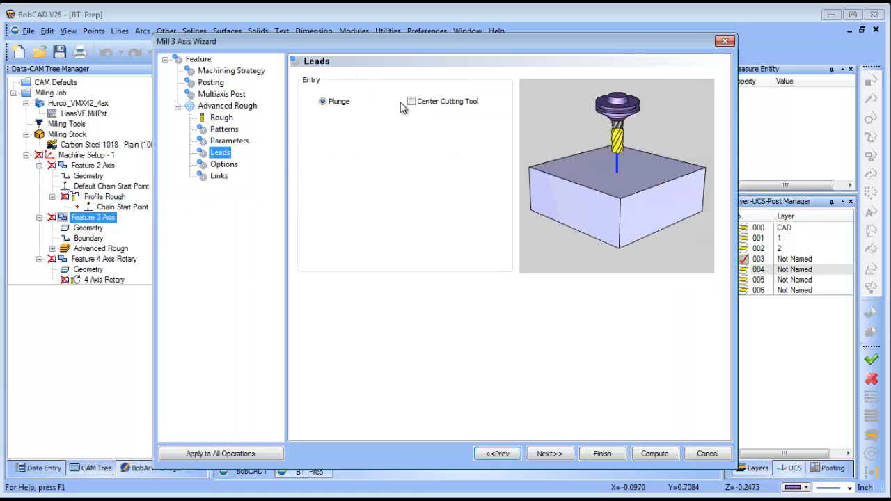
pyautogui.click(323, 118)
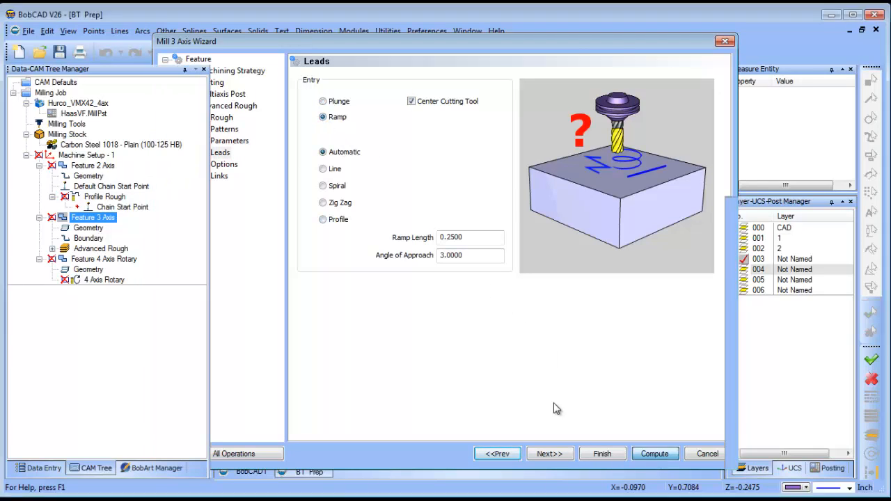
# Step: Compute the 3-axis feature's toolpath with the ramp entry settings and examine it around the part
pyautogui.click(654, 459)
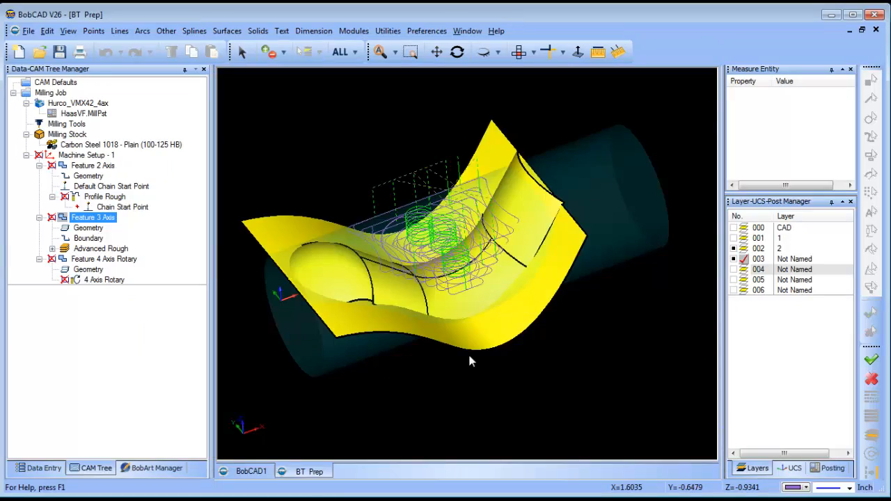
pyautogui.moveTo(468, 352); pyautogui.dragTo(490, 354, button='middle')
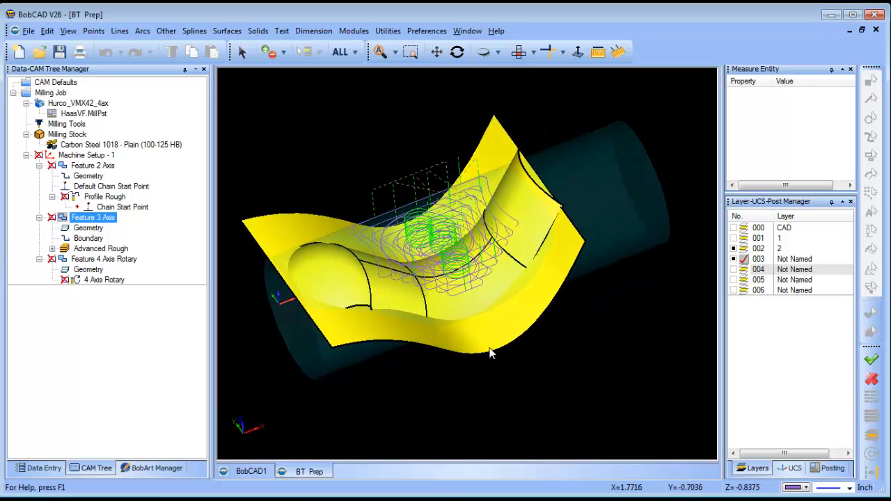
pyautogui.moveTo(449, 311); pyautogui.dragTo(509, 247, button='middle')
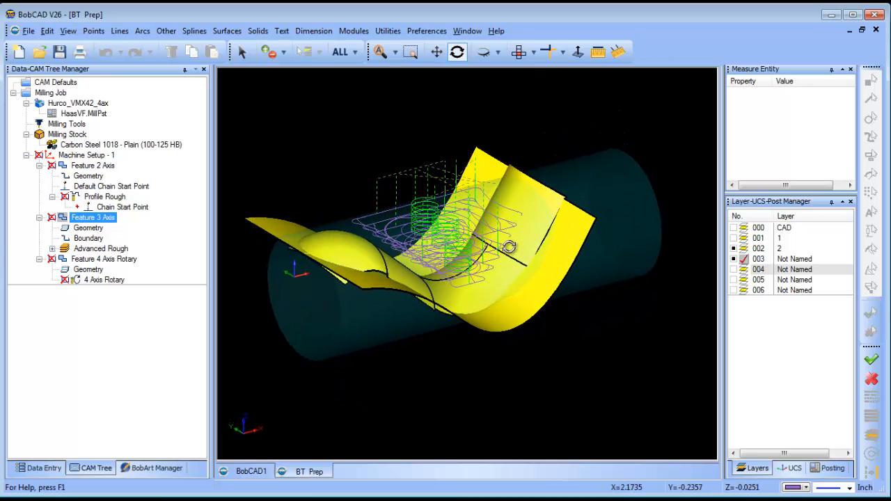
# Step: Display the 2-axis feature's Profile Rough toolpath for comparison and blank it again
pyautogui.rightClick(110, 202)
pyautogui.click(170, 275)
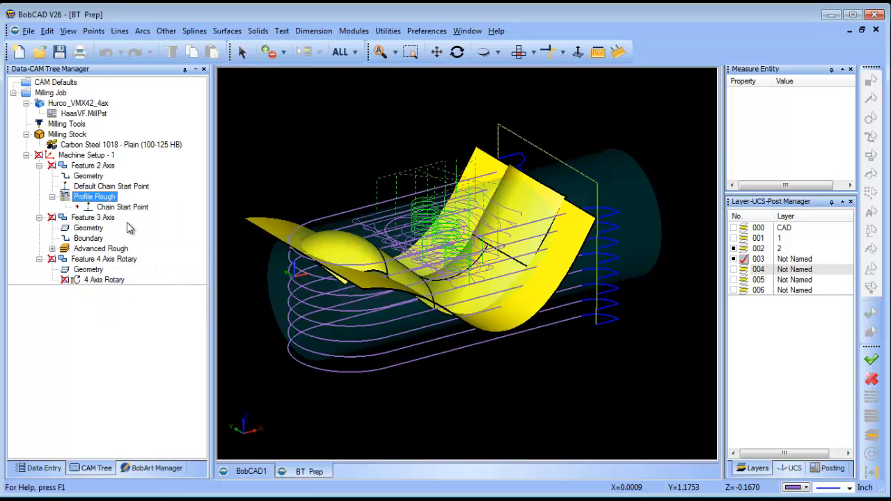
pyautogui.rightClick(103, 201)
pyautogui.click(159, 272)
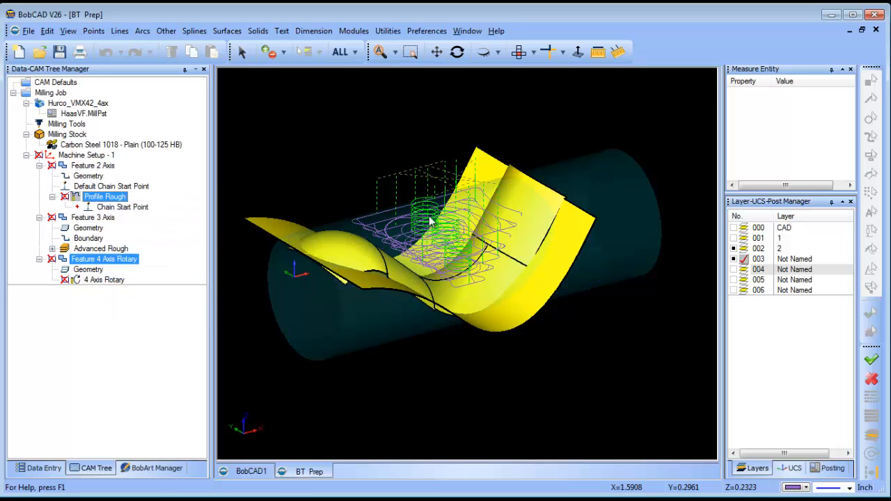
# Step: Blank the Advanced Rough toolpath and display the 4 Axis Rotary toolpath instead
pyautogui.rightClick(92, 250)
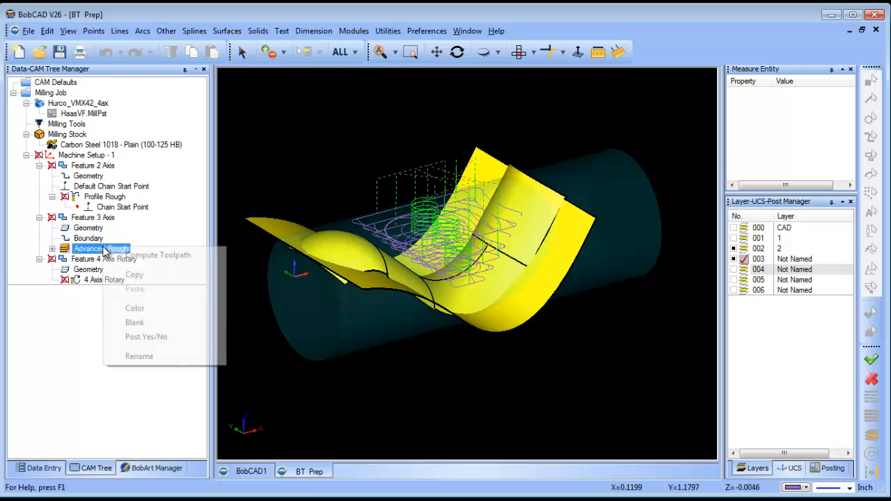
pyautogui.click(165, 320)
pyautogui.rightClick(95, 280)
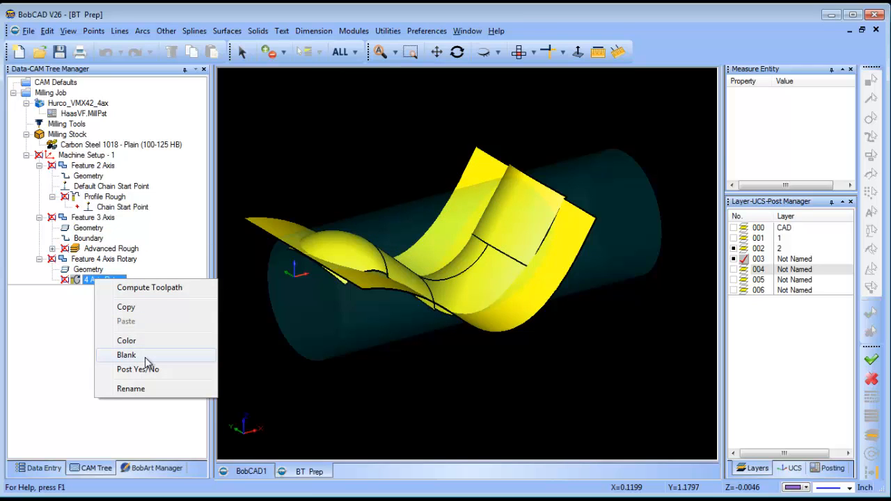
pyautogui.click(144, 355)
pyautogui.moveTo(441, 345)
pyautogui.mouseDown(button='middle')
pyautogui.moveTo(414, 351)
pyautogui.moveTo(445, 330)
pyautogui.mouseUp(button='middle')
pyautogui.scroll(-3, 446, 328)
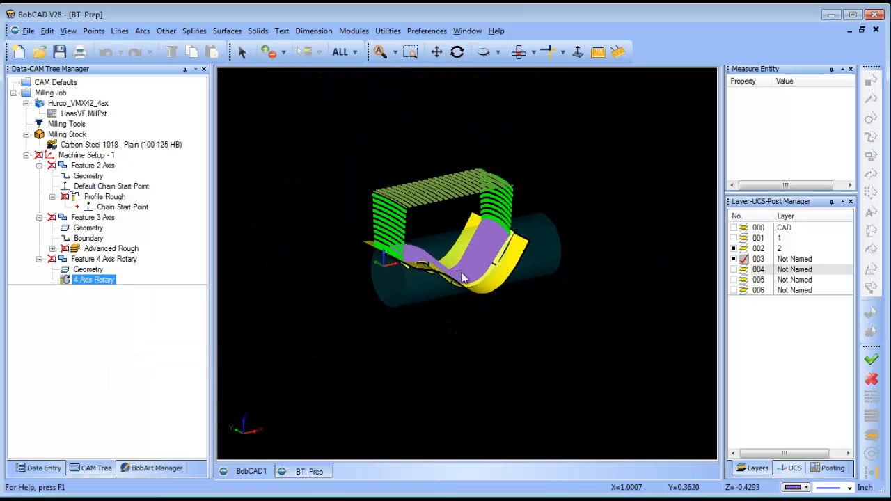
# Step: Launch the mill simulation and hide the machine so the tool and workpiece are shown on their own
pyautogui.click(344, 32)
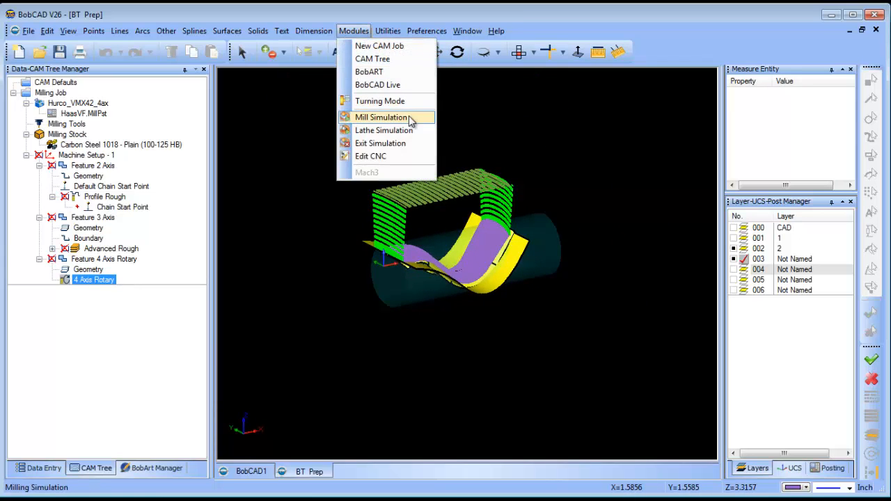
pyautogui.click(381, 117)
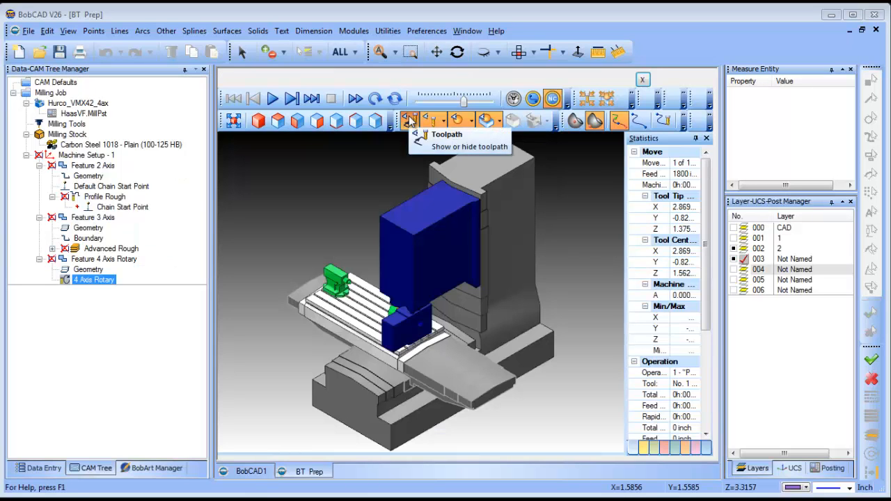
pyautogui.click(595, 120)
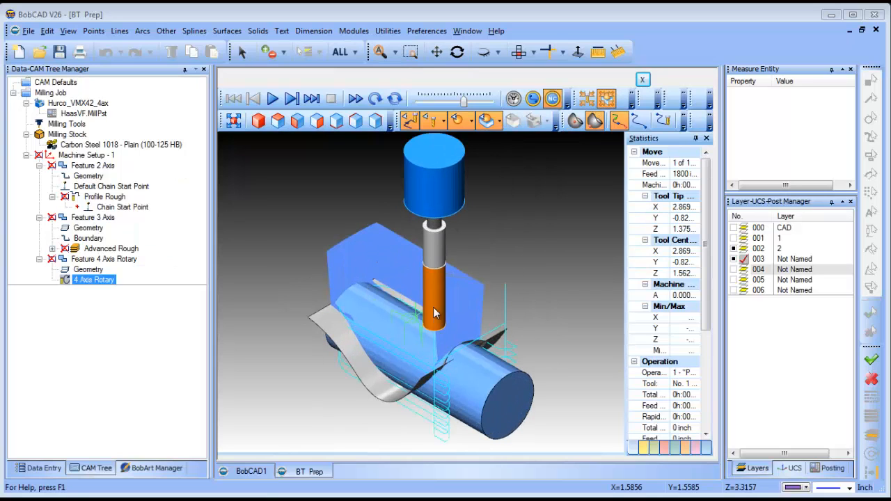
# Step: Hide the toolpath and target part in the simulation, keeping only the tool and the solid cylindrical stock displayed
pyautogui.click(488, 124)
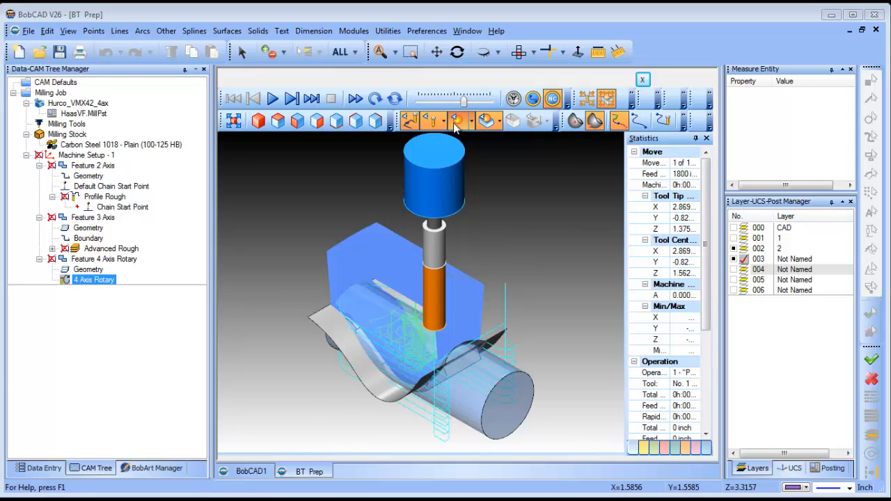
pyautogui.click(458, 122)
pyautogui.click(414, 127)
pyautogui.moveTo(399, 293); pyautogui.dragTo(434, 339, button='middle')
pyautogui.click(488, 121)
pyautogui.moveTo(382, 357); pyautogui.dragTo(405, 360, button='middle')
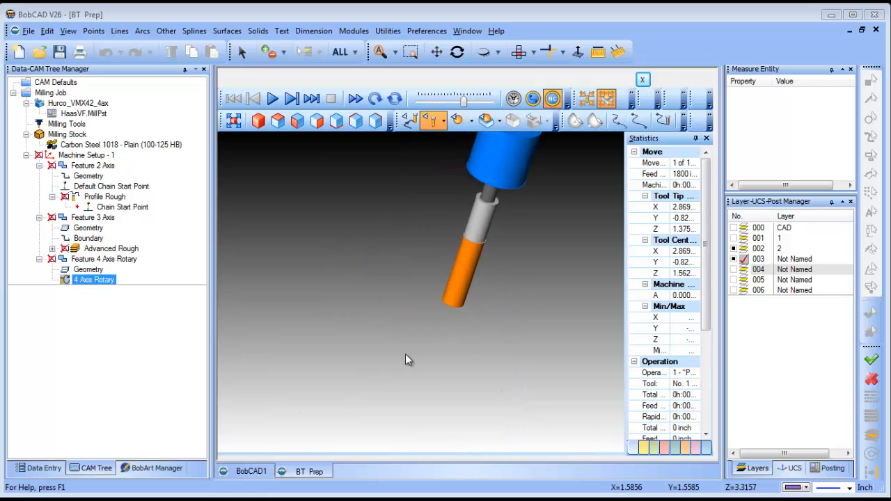
pyautogui.click(488, 122)
pyautogui.moveTo(375, 259); pyautogui.dragTo(468, 369, button='middle')
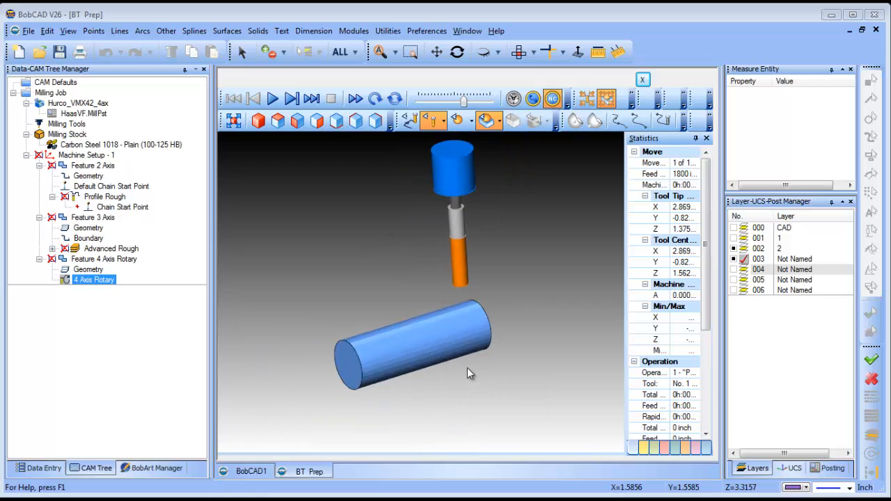
# Step: Run the machining simulation, slow it down during the 4-axis operation, and try the tool-following view before returning to the workpiece view
pyautogui.click(278, 100)
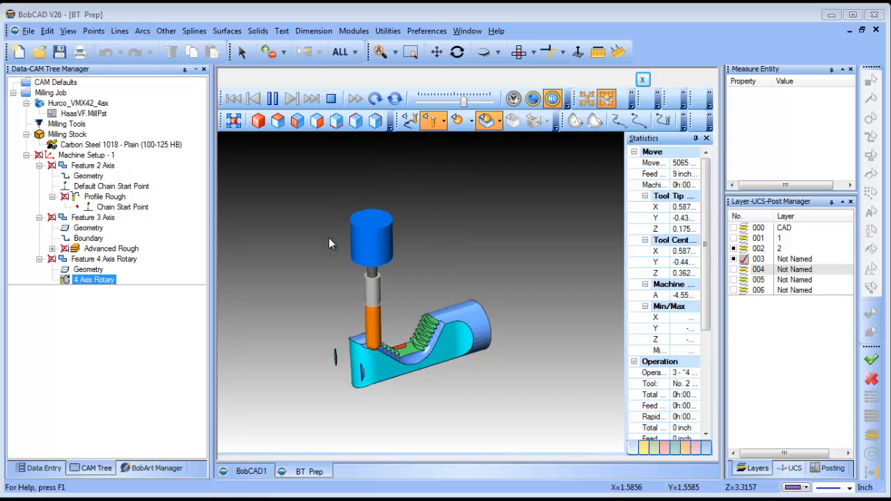
pyautogui.moveTo(464, 101); pyautogui.dragTo(444, 102)
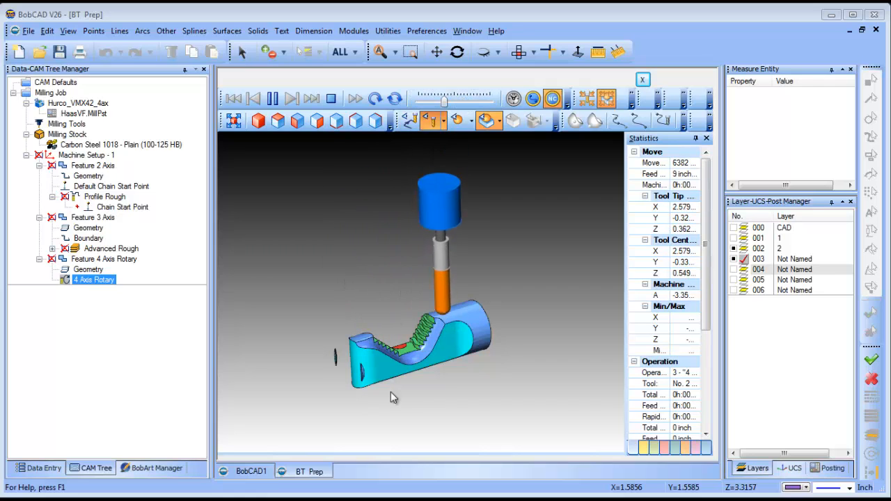
pyautogui.click(585, 101)
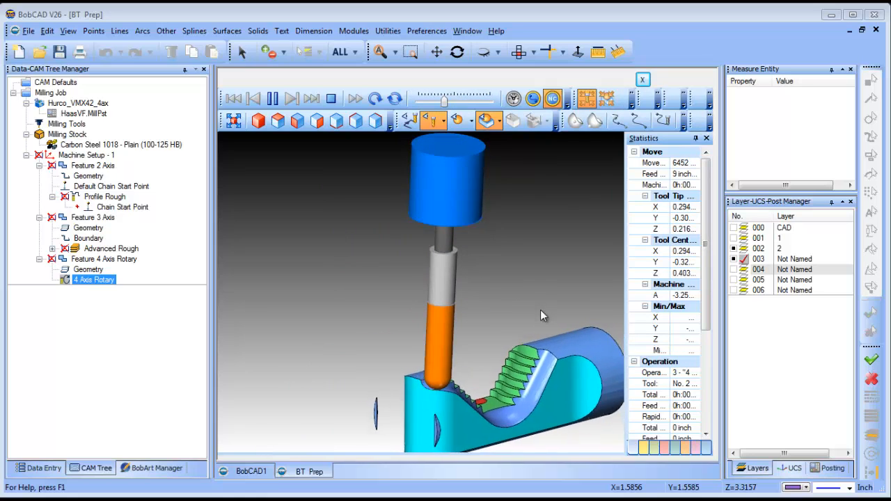
pyautogui.click(607, 102)
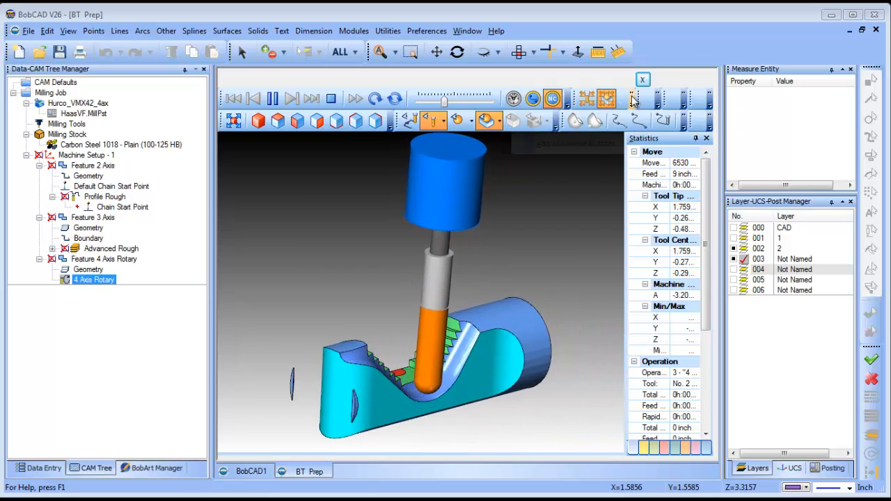
# Step: Display the full machine during the running simulation and examine the rotary chuck and tailstock
pyautogui.click(597, 122)
pyautogui.scroll(-8, 498, 289)
pyautogui.moveTo(441, 375); pyautogui.dragTo(464, 333, button='middle')
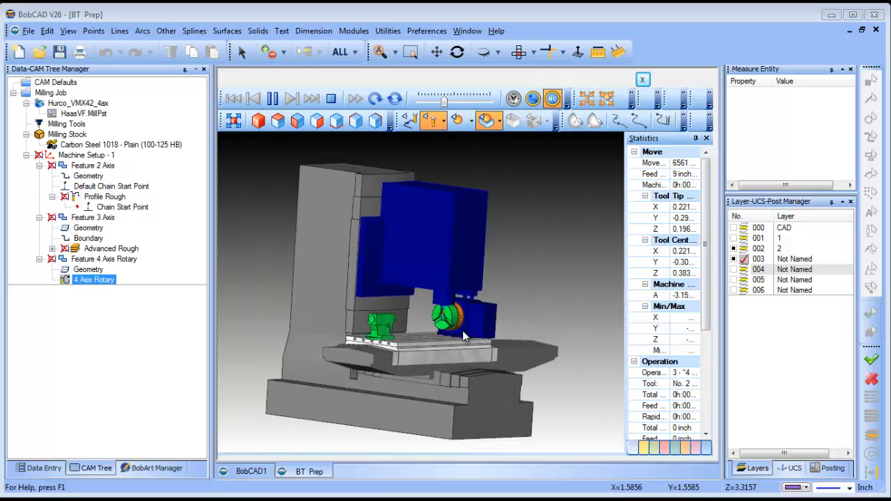
pyautogui.scroll(10, 464, 336)
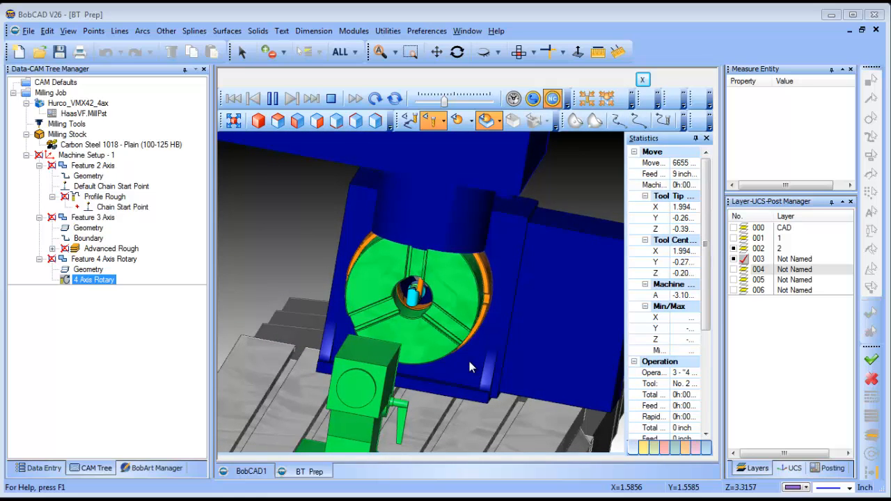
# Step: Return to the tool and workpiece view without the machine and examine the rotary cutting of the curved surface
pyautogui.click(608, 101)
pyautogui.scroll(3, 446, 286)
pyautogui.scroll(2, 431, 392)
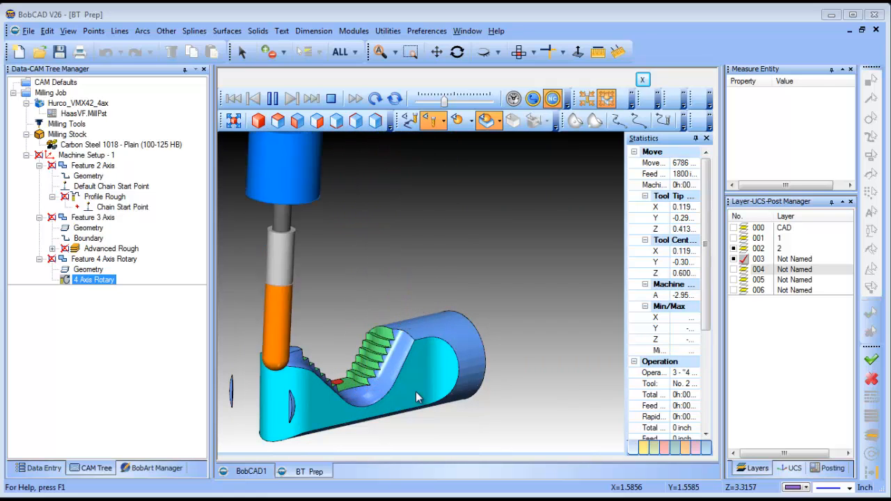
pyautogui.scroll(-3, 422, 394)
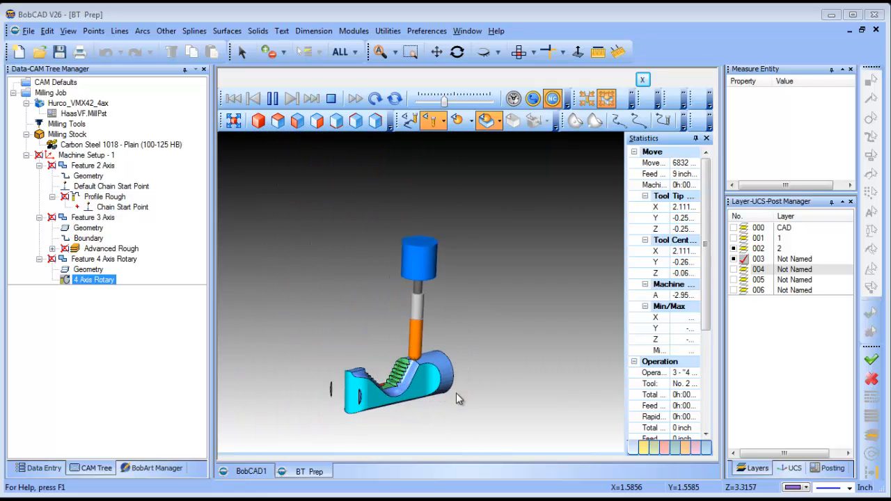
pyautogui.moveTo(456, 393); pyautogui.dragTo(417, 402, button='middle')
pyautogui.scroll(1, 406, 399)
pyautogui.scroll(-3, 452, 390)
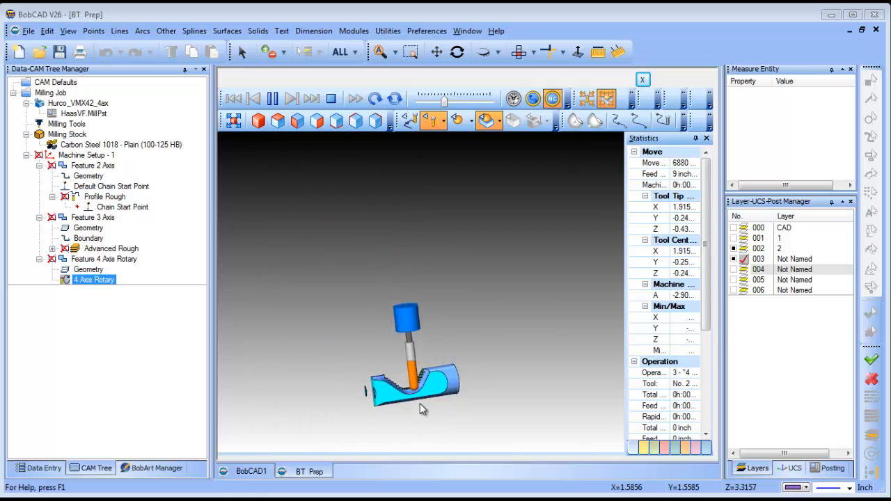
pyautogui.scroll(-2, 548, 312)
pyautogui.scroll(4, 458, 380)
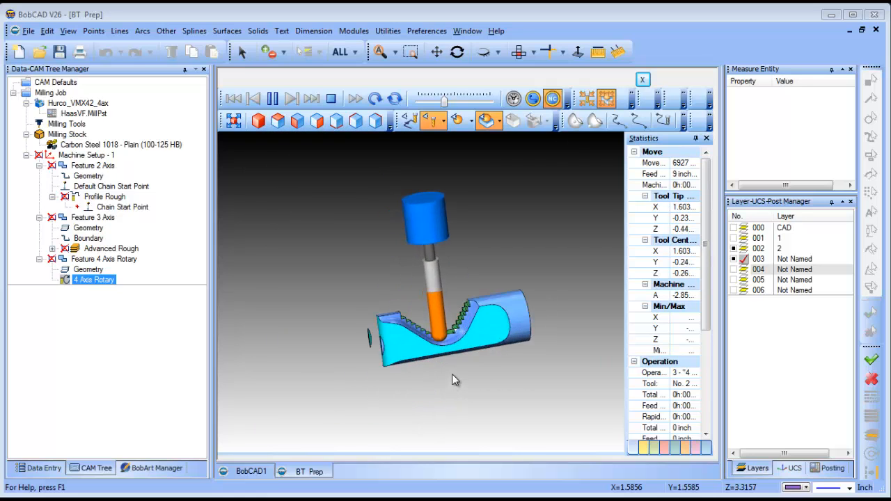
pyautogui.scroll(4, 466, 357)
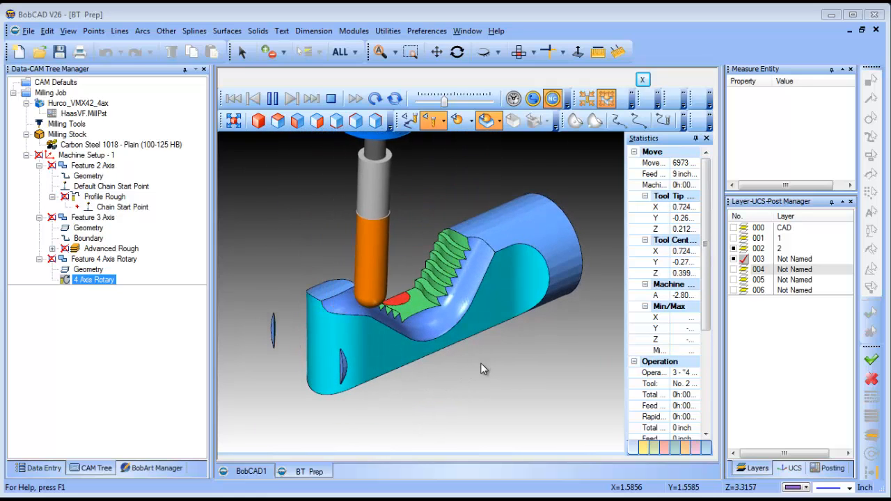
# Step: Show the simulation's Axis Control and widen it to include the X, Y, Z, tail_stock and A axes
pyautogui.click(665, 449)
pyautogui.click(686, 449)
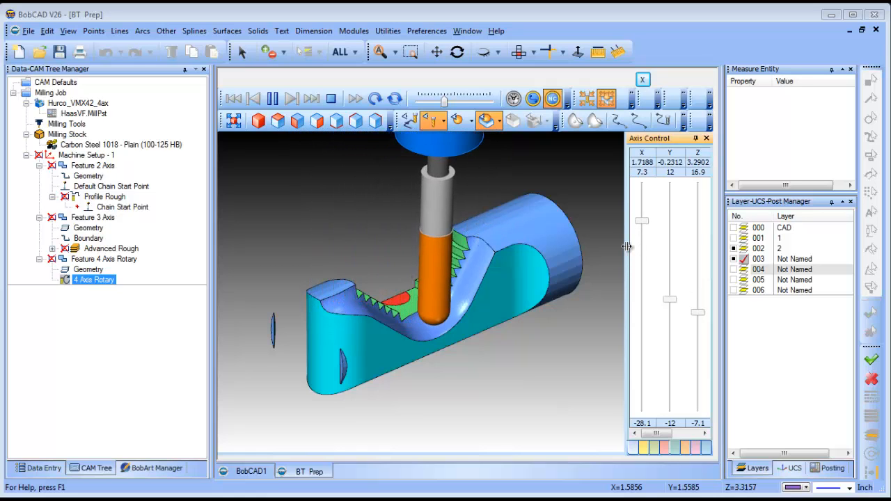
pyautogui.moveTo(626, 247); pyautogui.dragTo(594, 292)
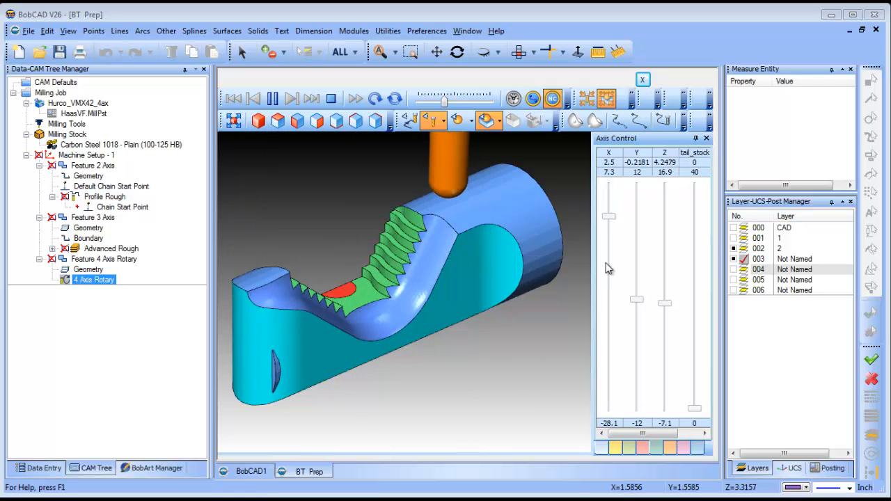
pyautogui.moveTo(594, 252); pyautogui.dragTo(569, 252)
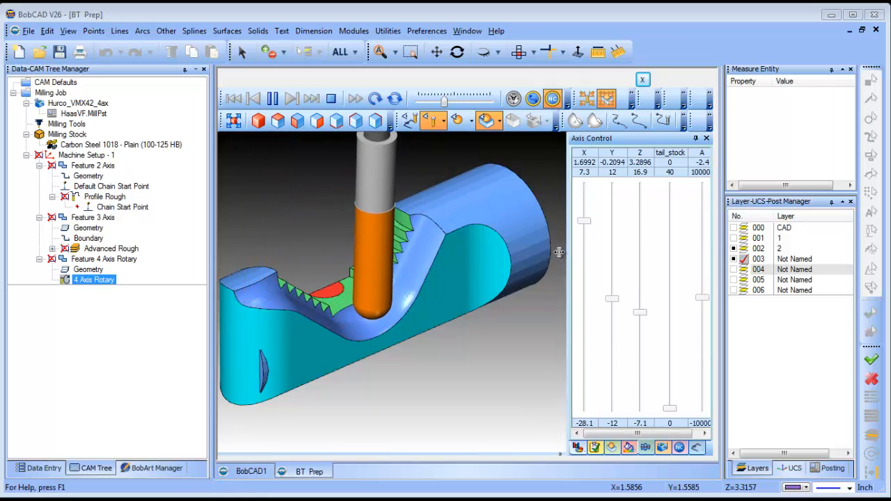
pyautogui.moveTo(559, 252); pyautogui.dragTo(561, 252)
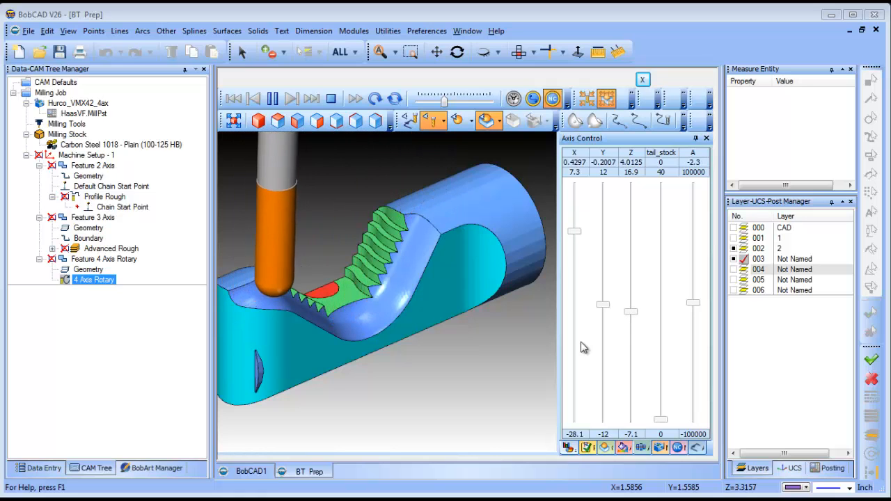
pyautogui.scroll(-2, 437, 367)
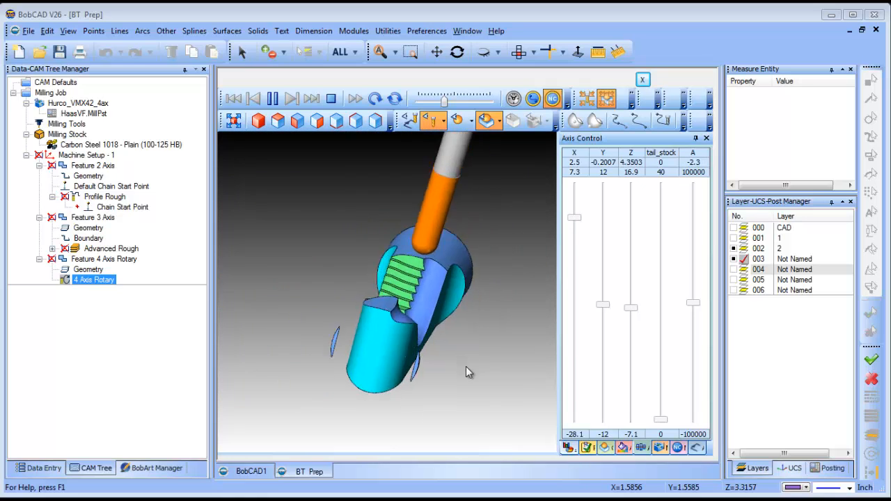